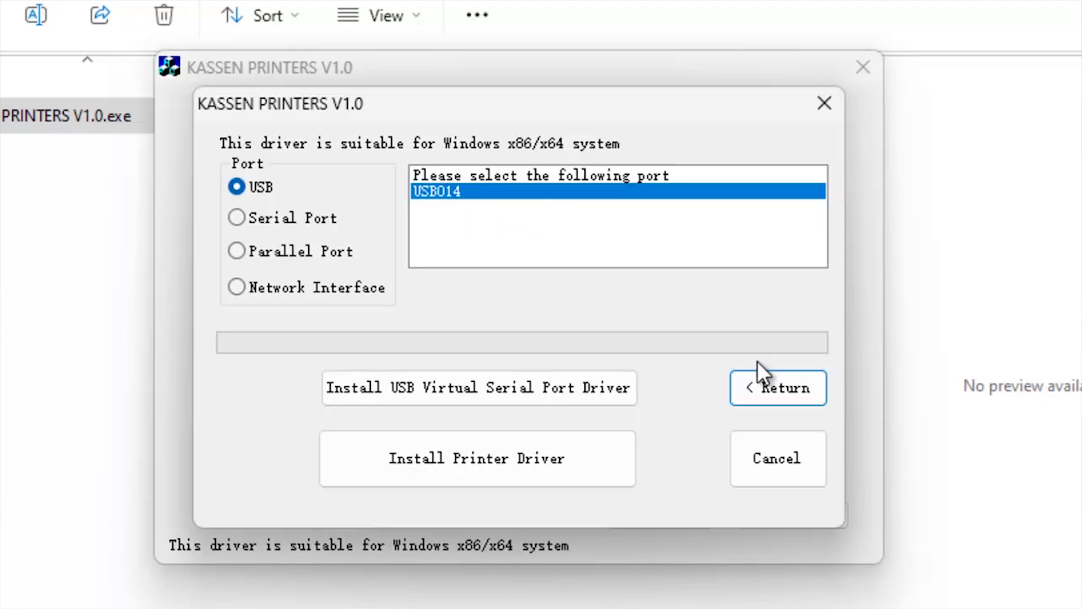
Install the KASSEN printer driver, dismiss the completion message, then bring up Windows Settings
left_click(548, 476)
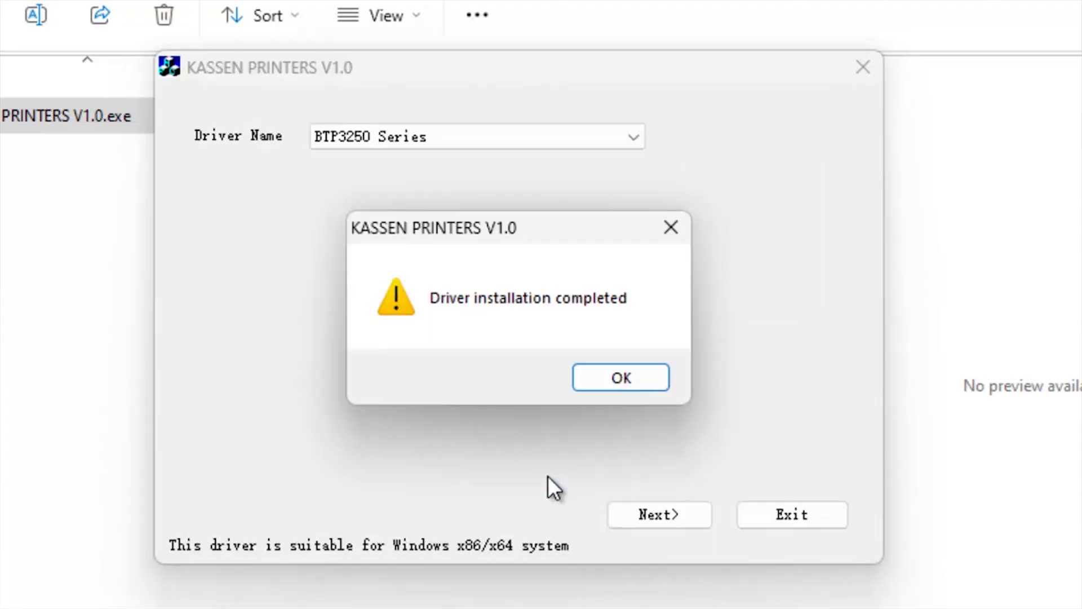
left_click(611, 388)
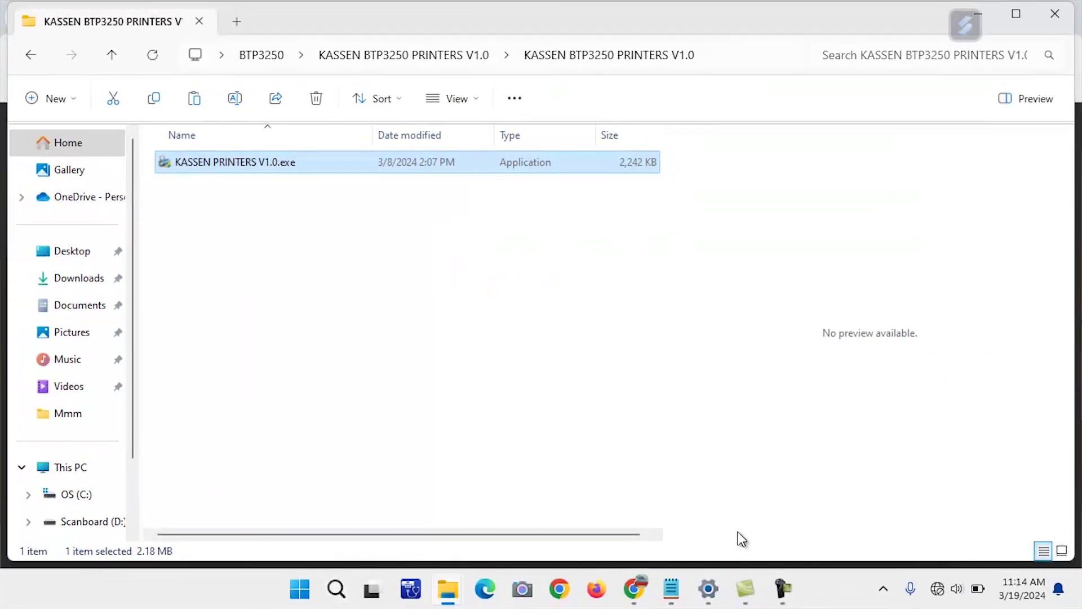
left_click(709, 589)
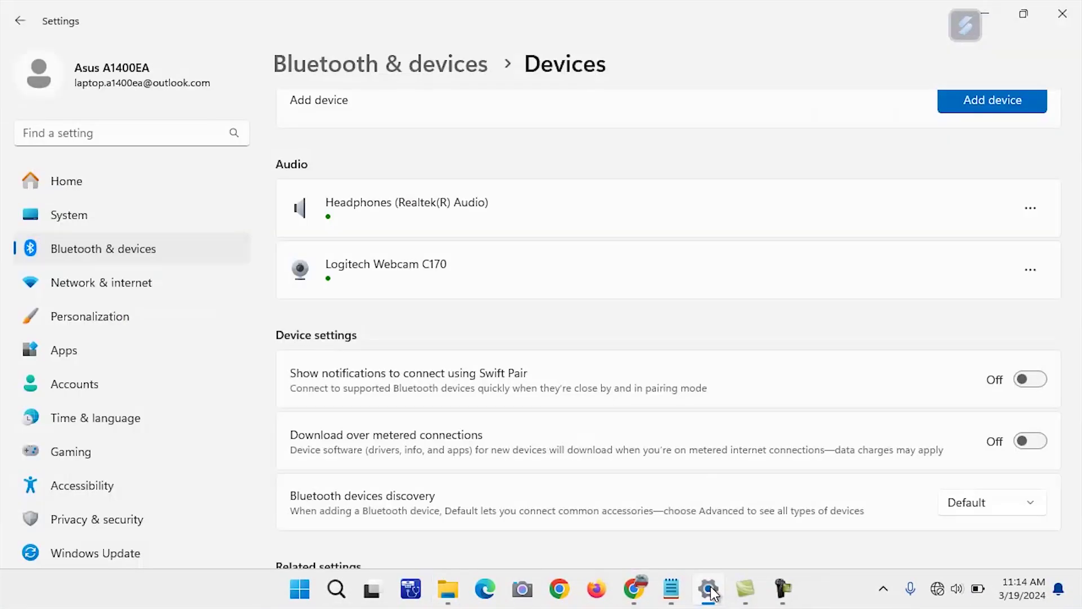
left_click(1062, 14)
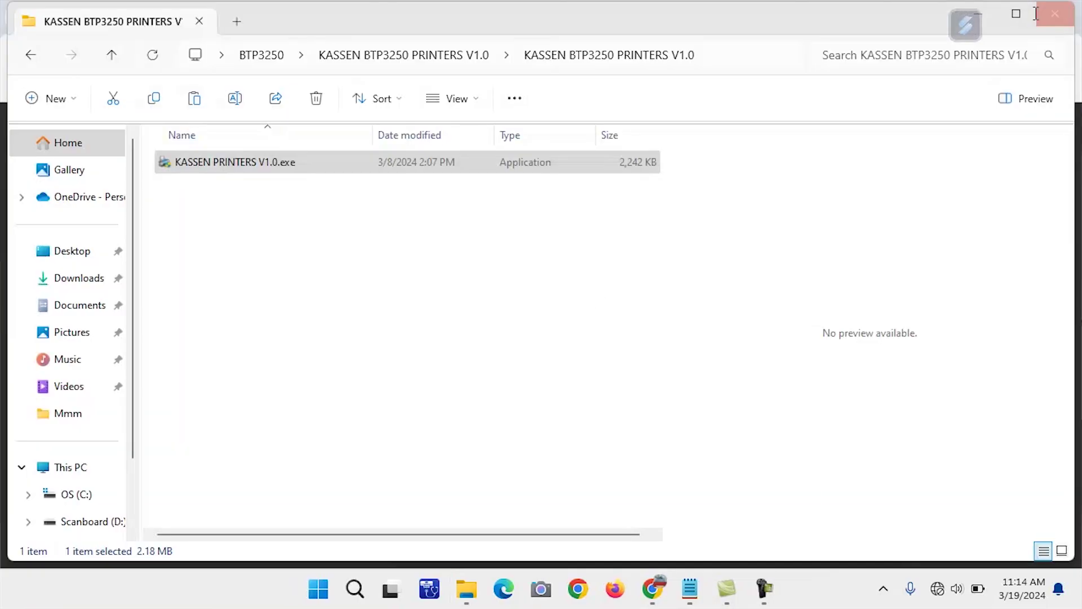
left_click(327, 599)
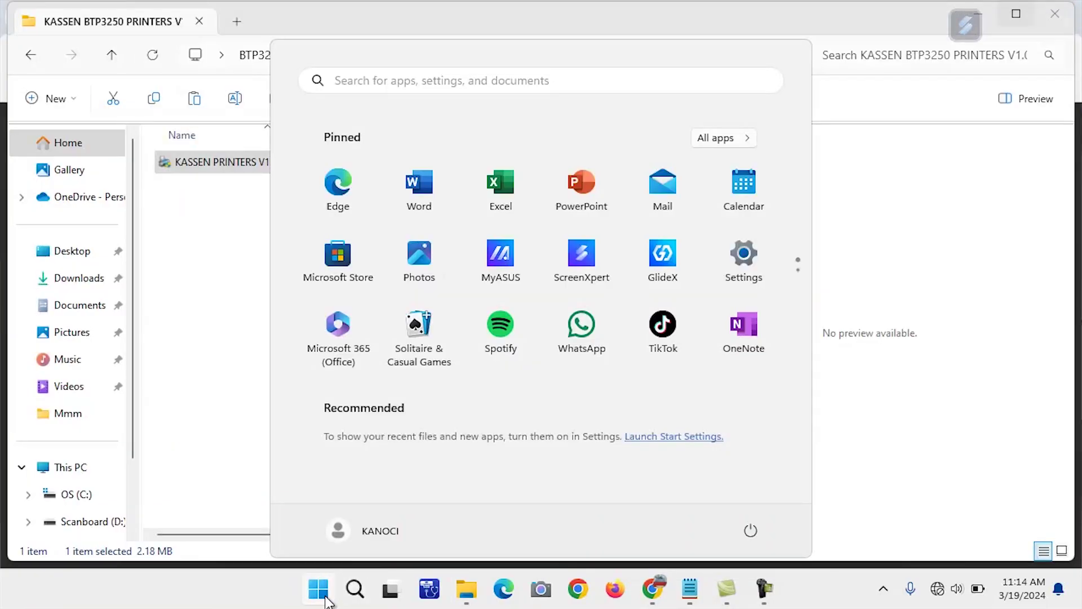
left_click(743, 258)
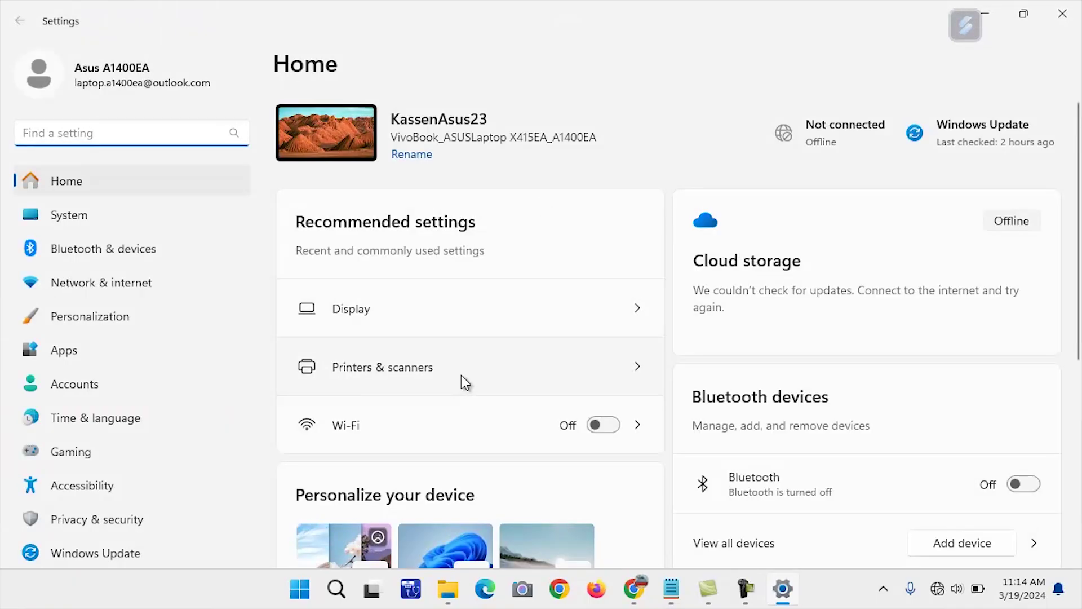
Go to Bluetooth & devices > Printers & scanners in Windows Settings
left_click(131, 246)
scroll(402, 390, "down", 3)
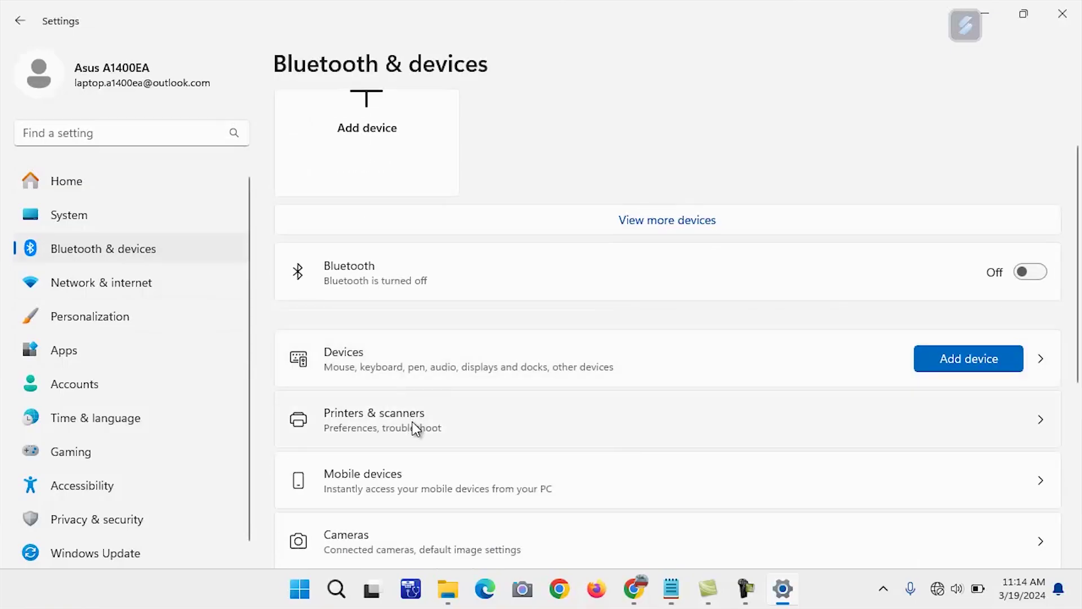
left_click(412, 421)
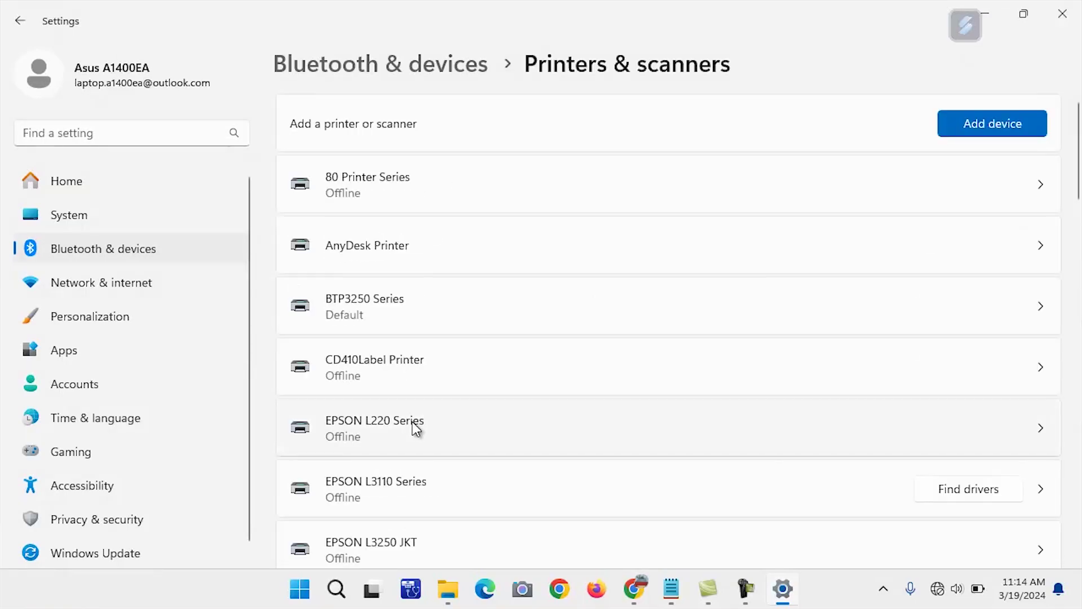
Find BTP3250 Series in the printer list, open it, and print a test page
scroll(412, 423, "down", 10)
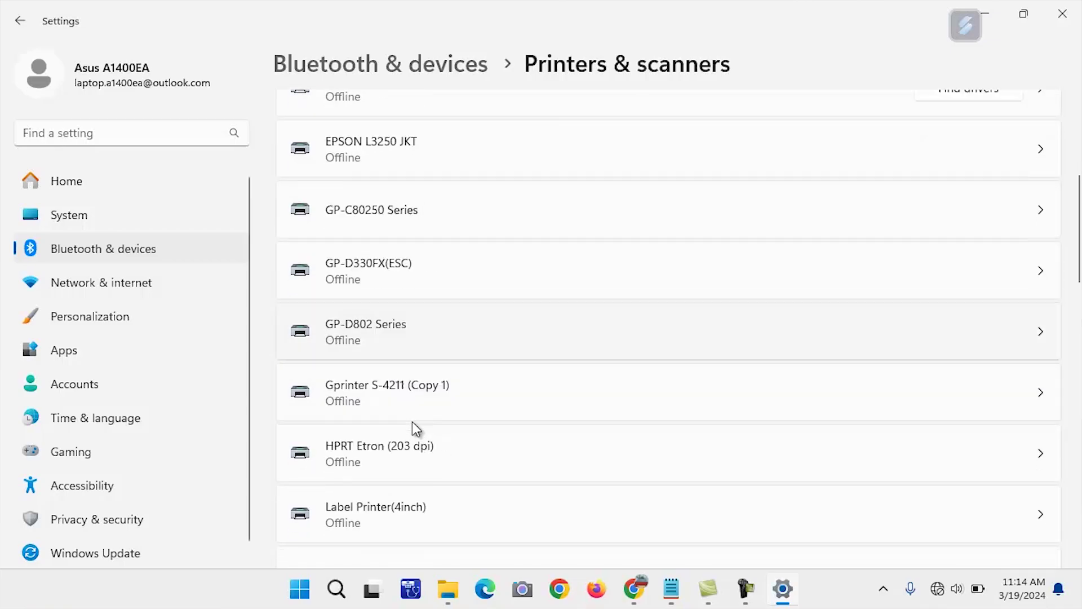
scroll(412, 421, "down", 1)
scroll(412, 421, "down", 6)
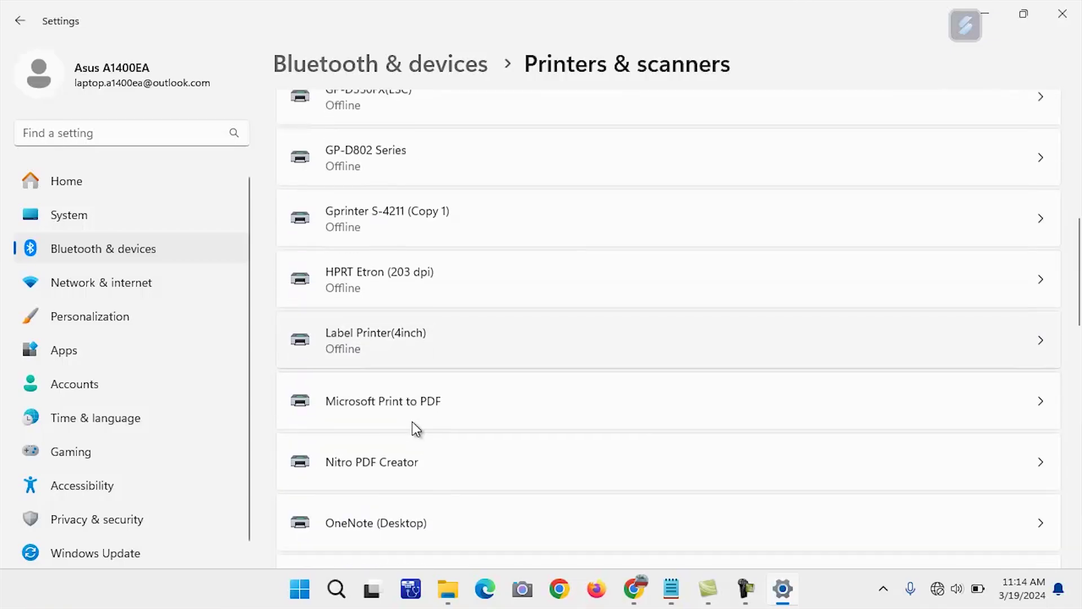
scroll(411, 422, "down", 8)
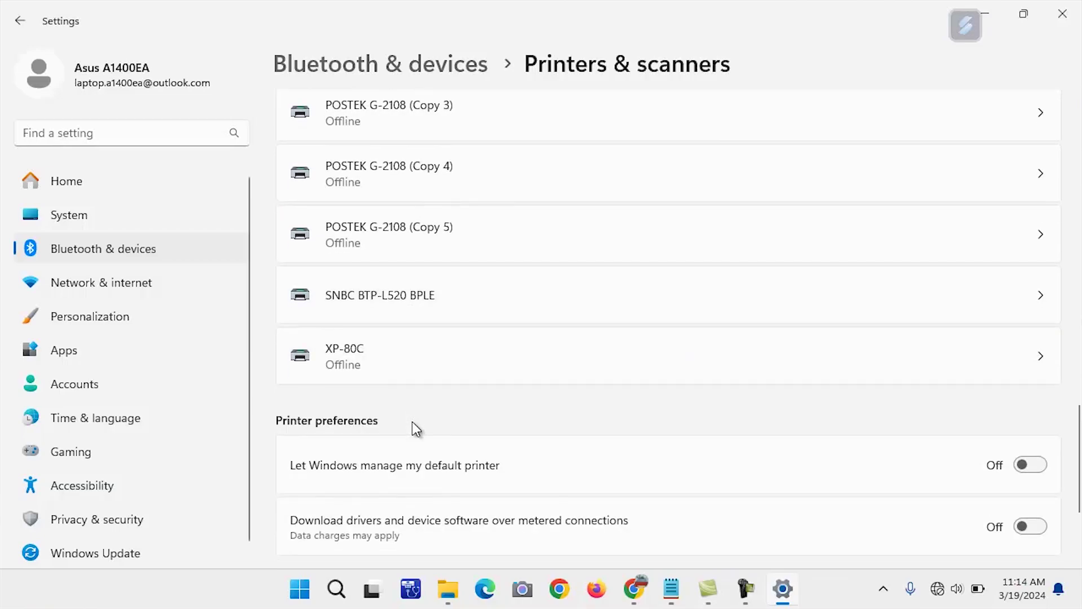
scroll(411, 422, "up", 8)
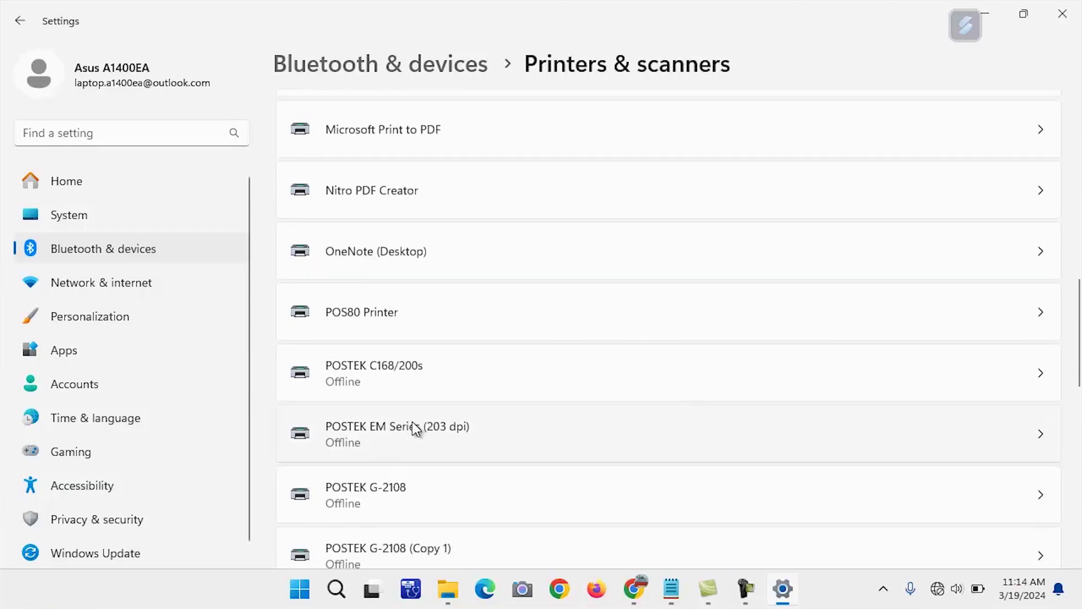
scroll(412, 422, "up", 6)
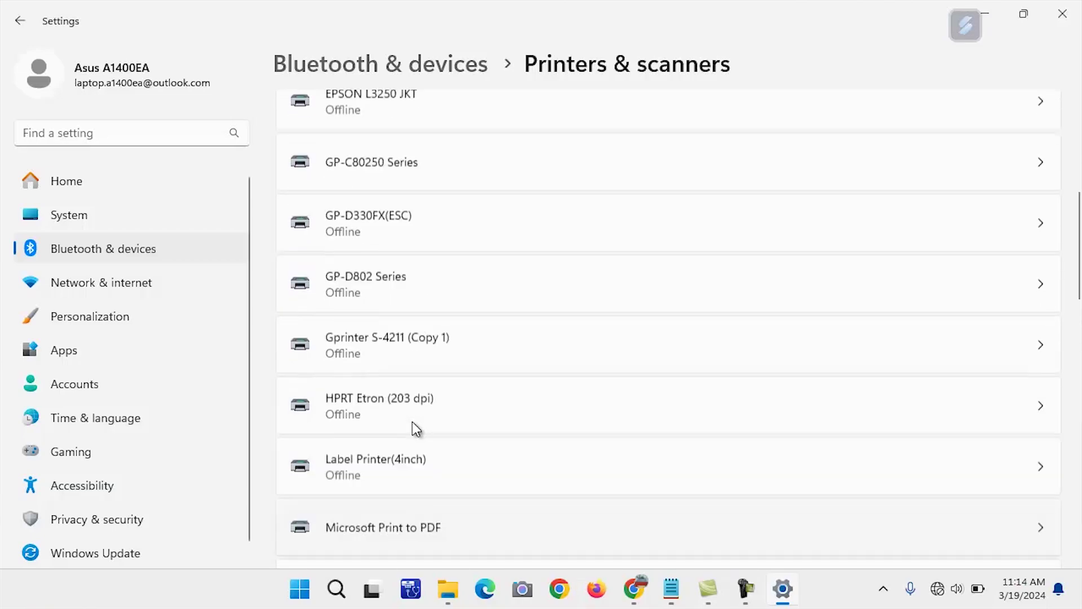
scroll(412, 422, "up", 5)
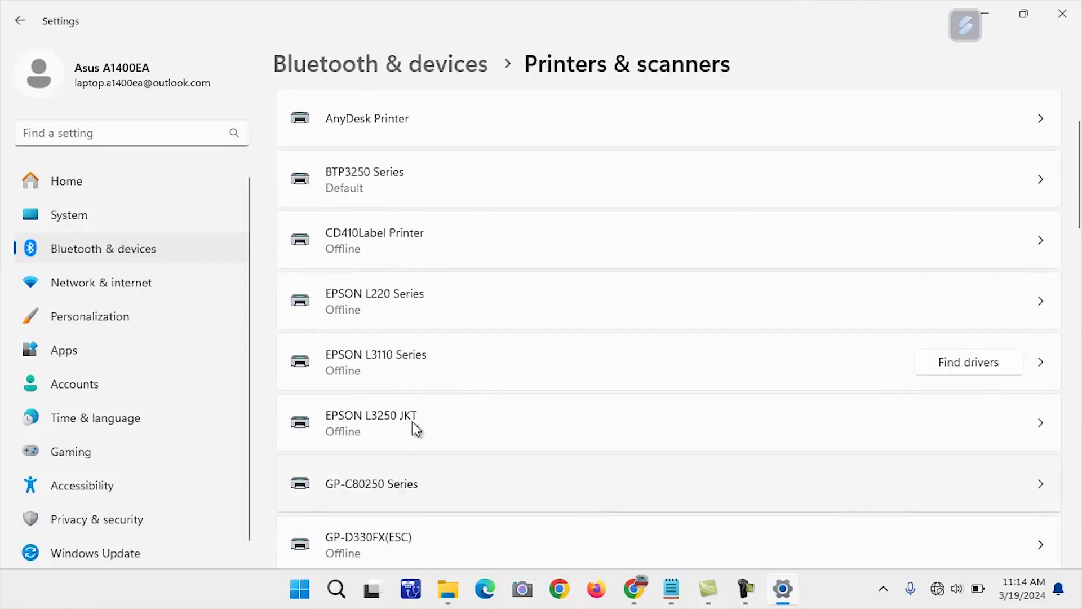
scroll(411, 421, "up", 2)
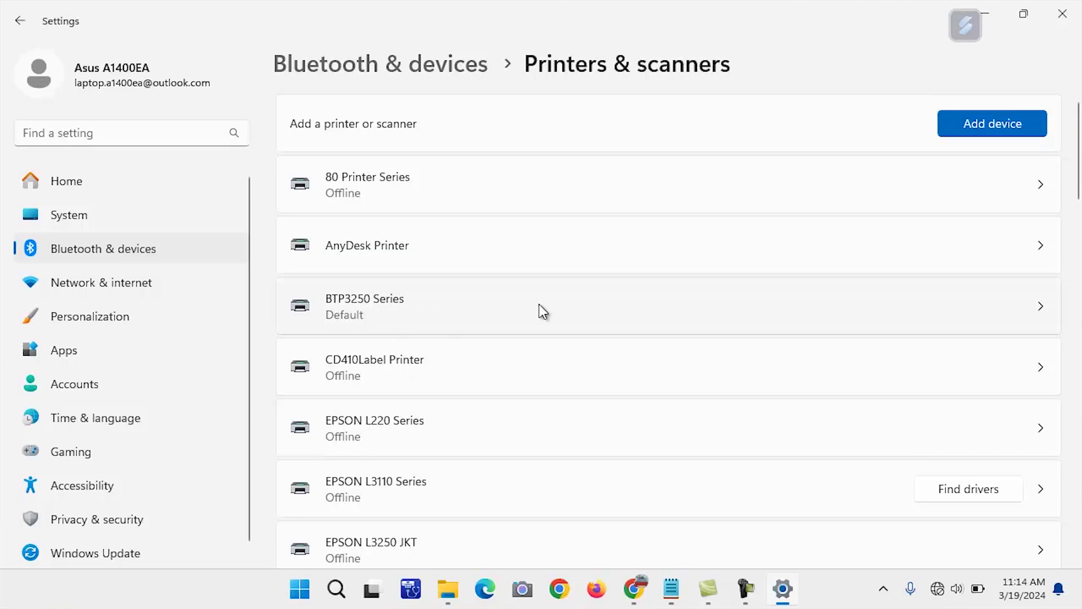
left_click(1003, 309)
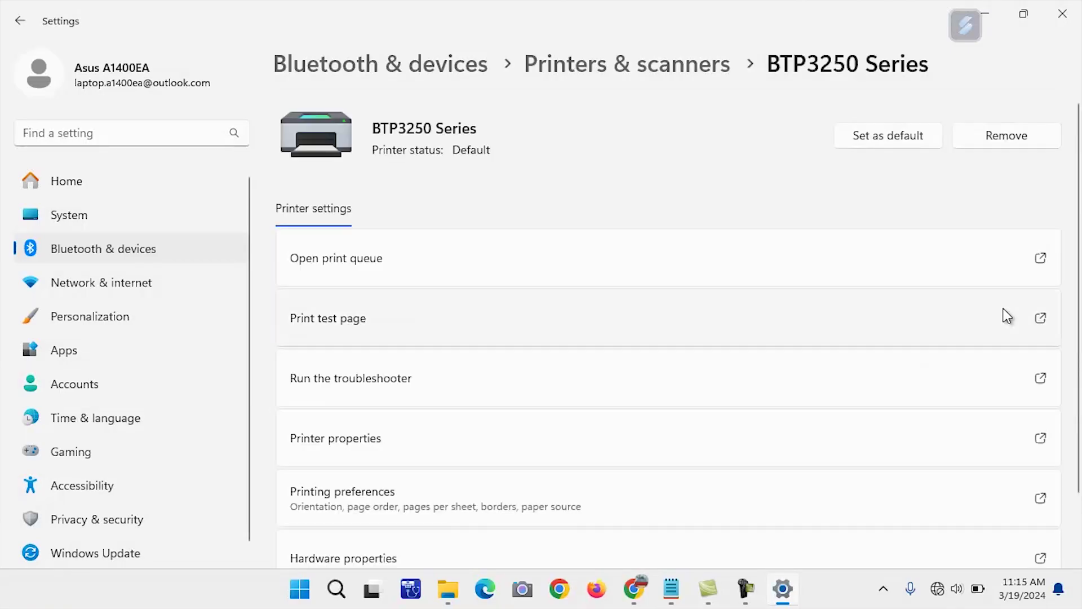
left_click(914, 319)
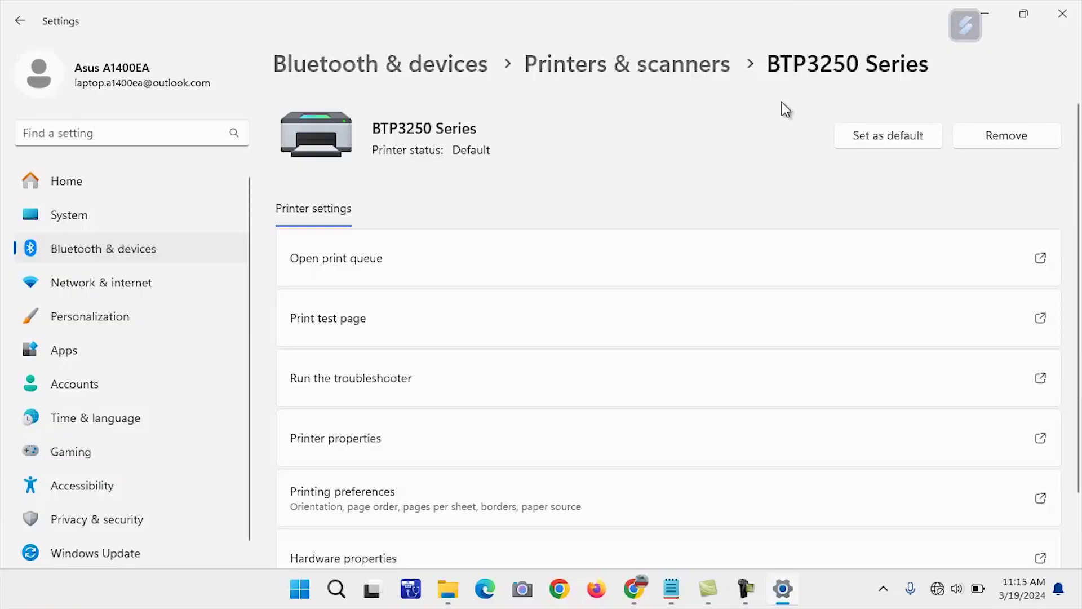
Show the desktop and move the Aronium icon beside the BTP3250 folder
key("super+d")
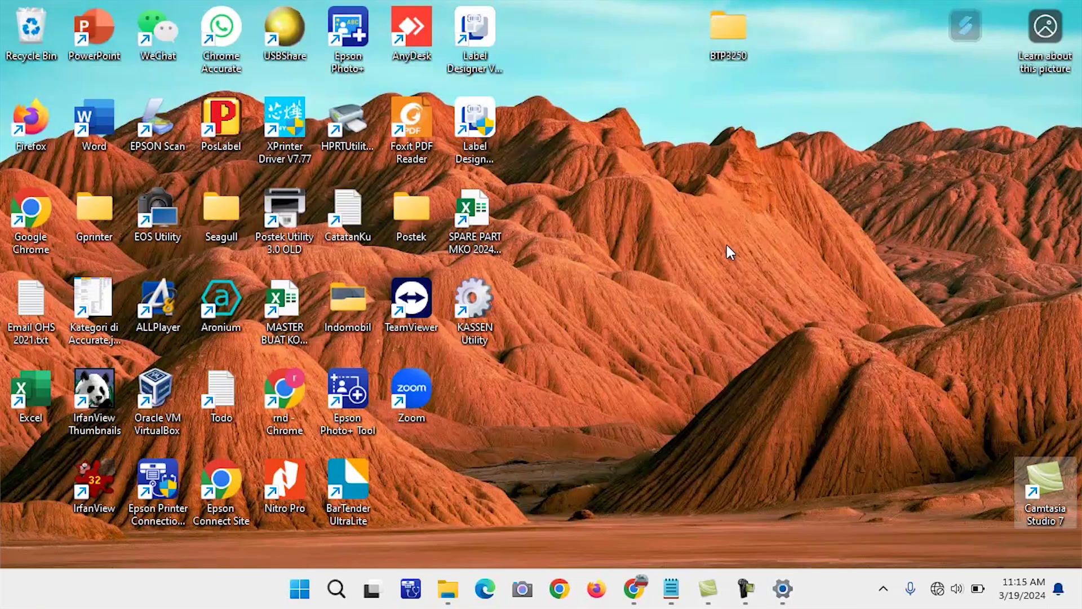
key("a")
key("r")
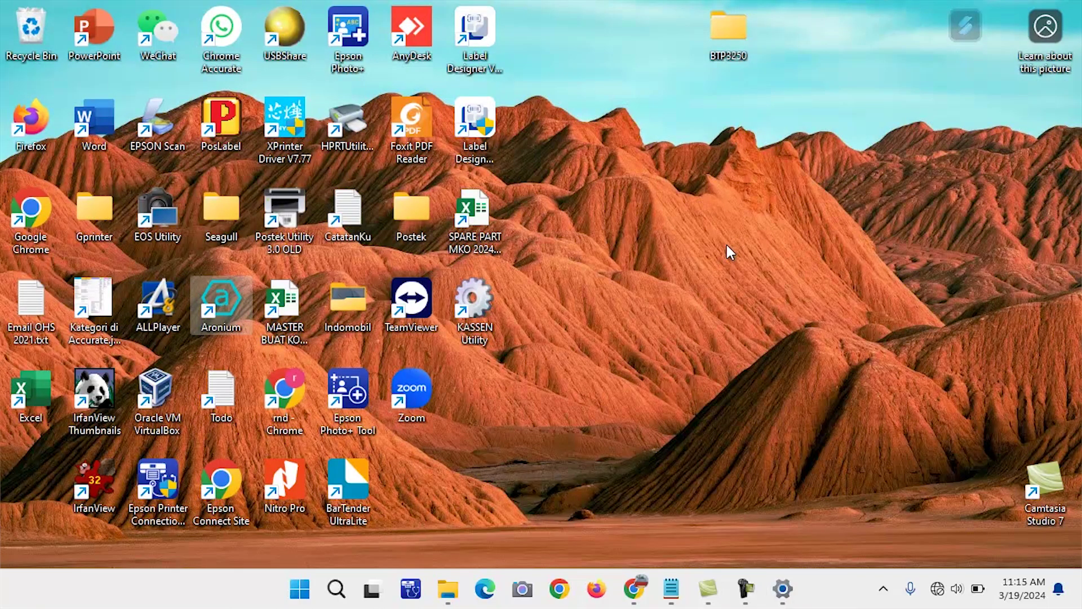
key("Down")
key("Up")
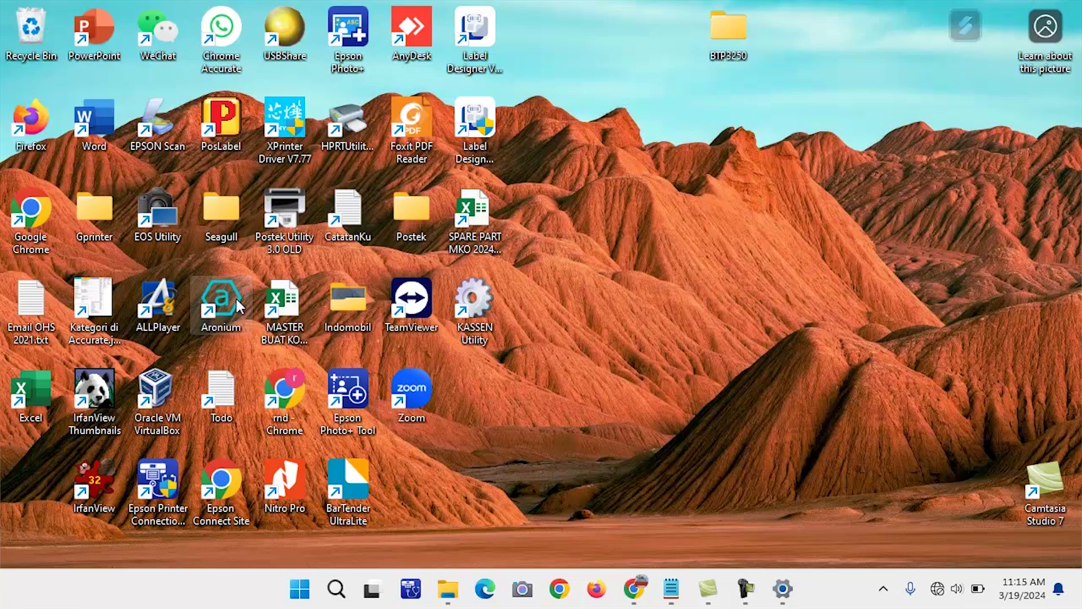
left_click_drag(238, 307, 797, 54)
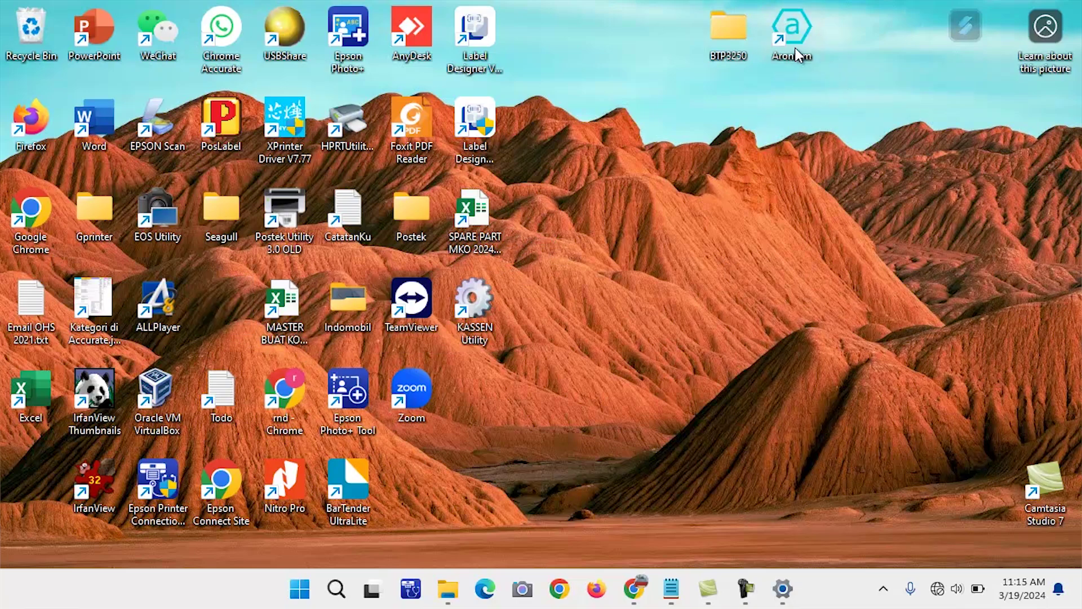
Launch Aronium Lite and sign in with the account password
double_click(797, 54)
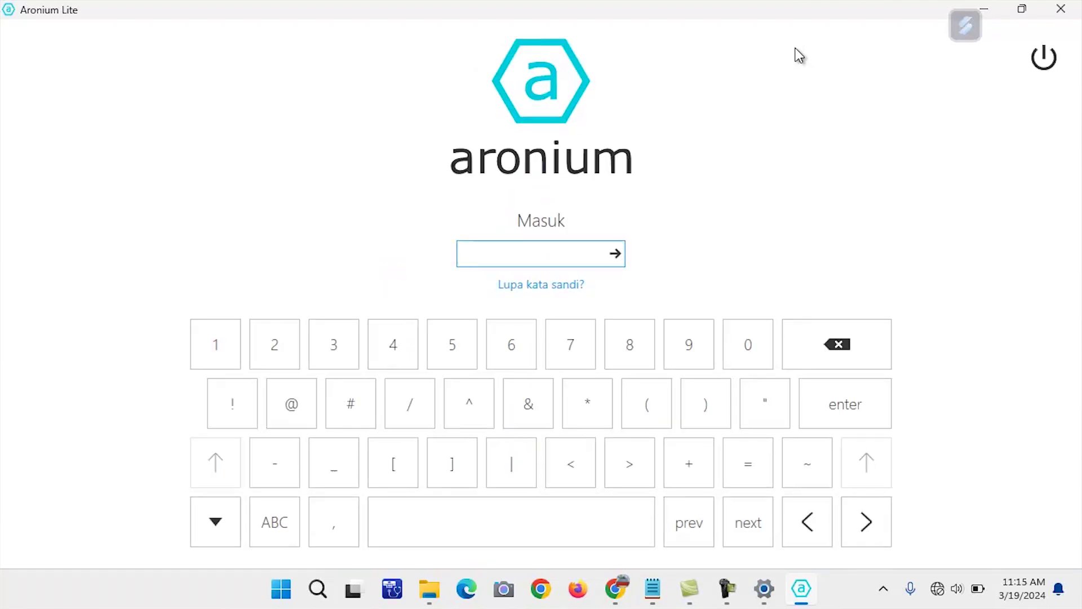
type("12345678910")
key("Return")
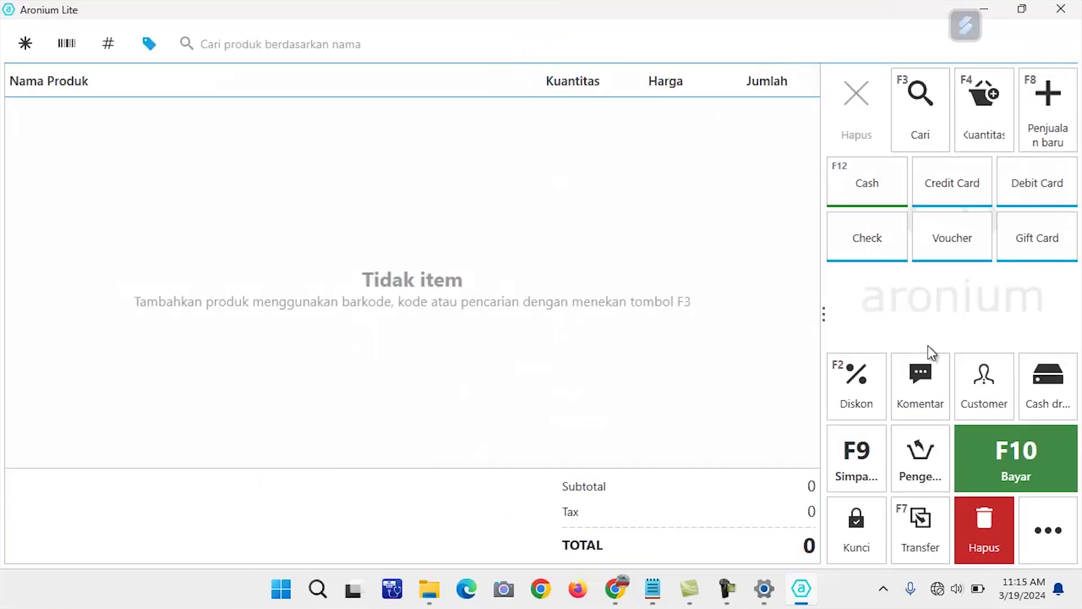
Open Aronium Lite's Pengaturan settings at the Opsi cetak print options
left_click(1050, 532)
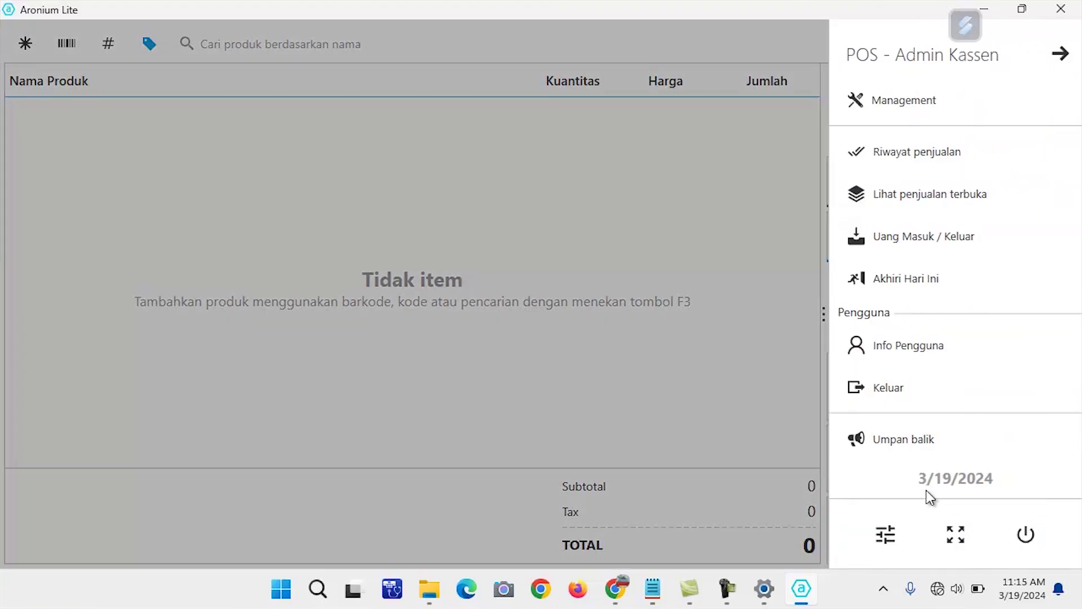
left_click(872, 535)
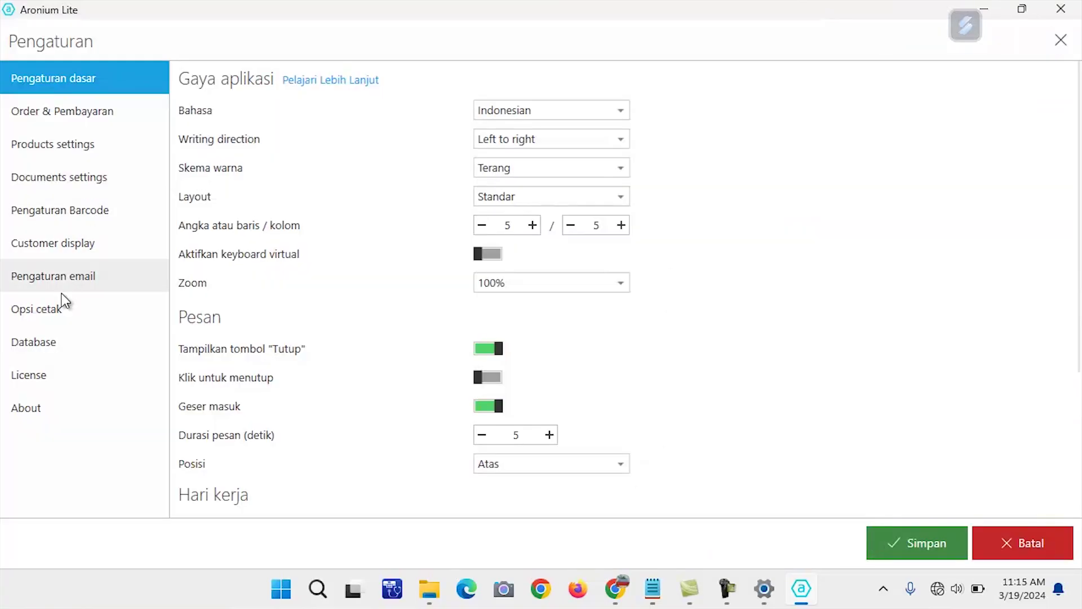
left_click(59, 311)
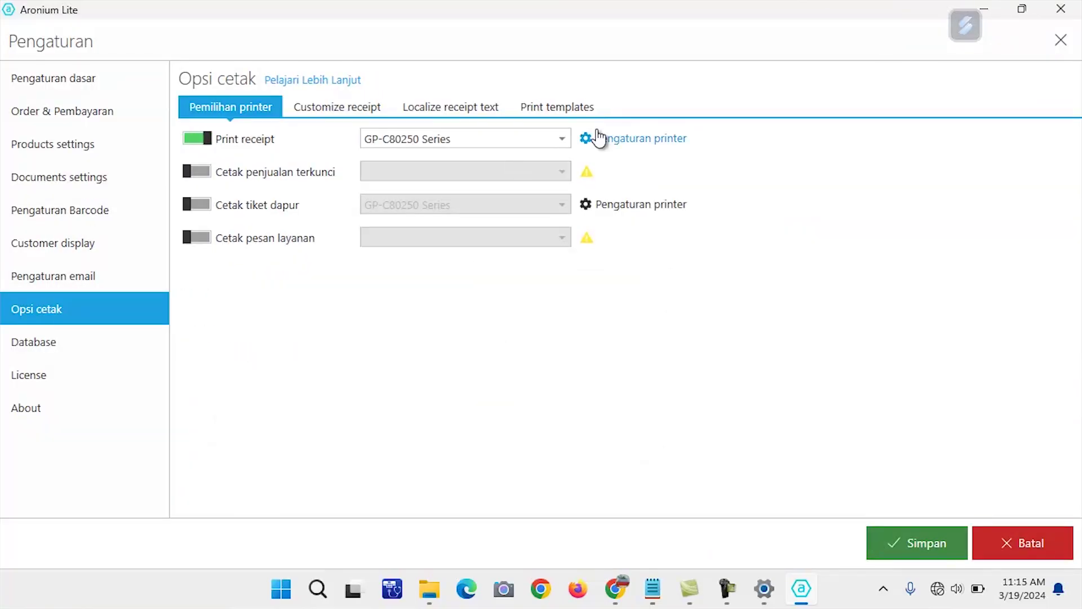
Inspect the receipt printer list and settings, then cancel, keeping GP-C80250 Series
left_click(563, 139)
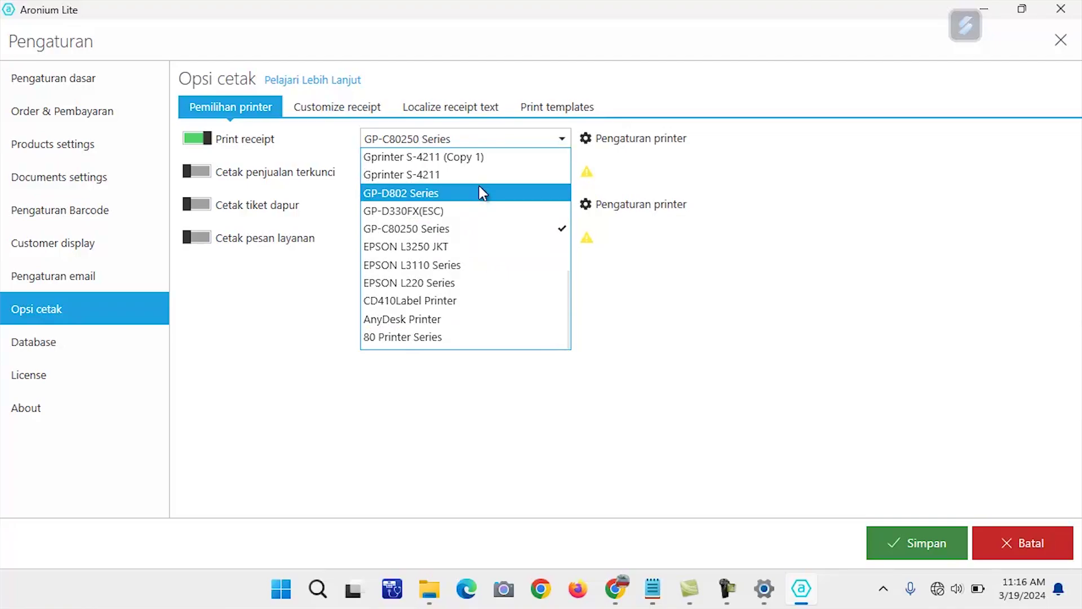
left_click(627, 370)
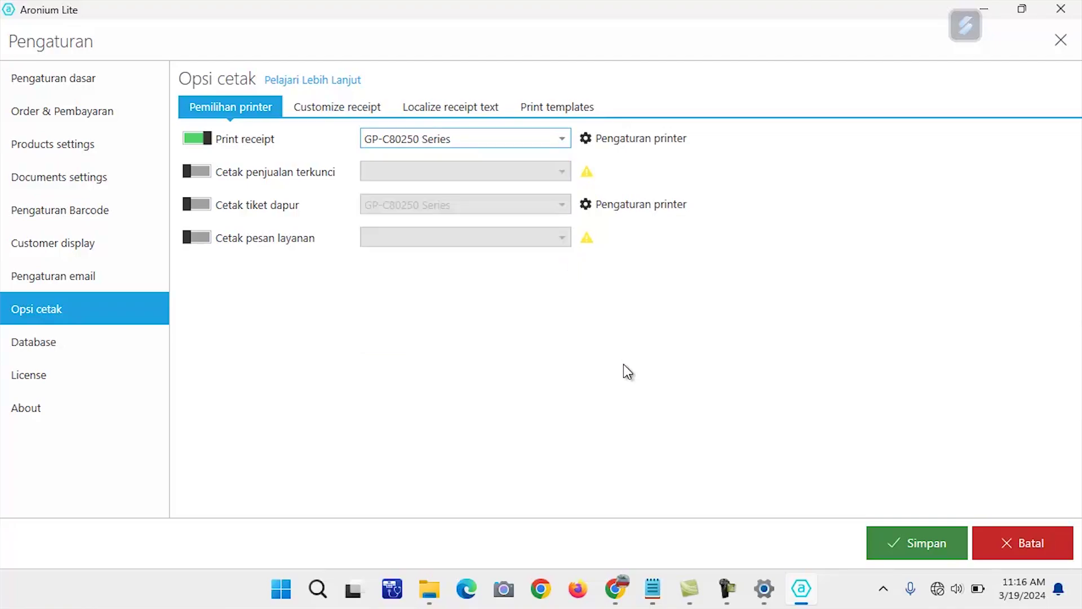
left_click(586, 139)
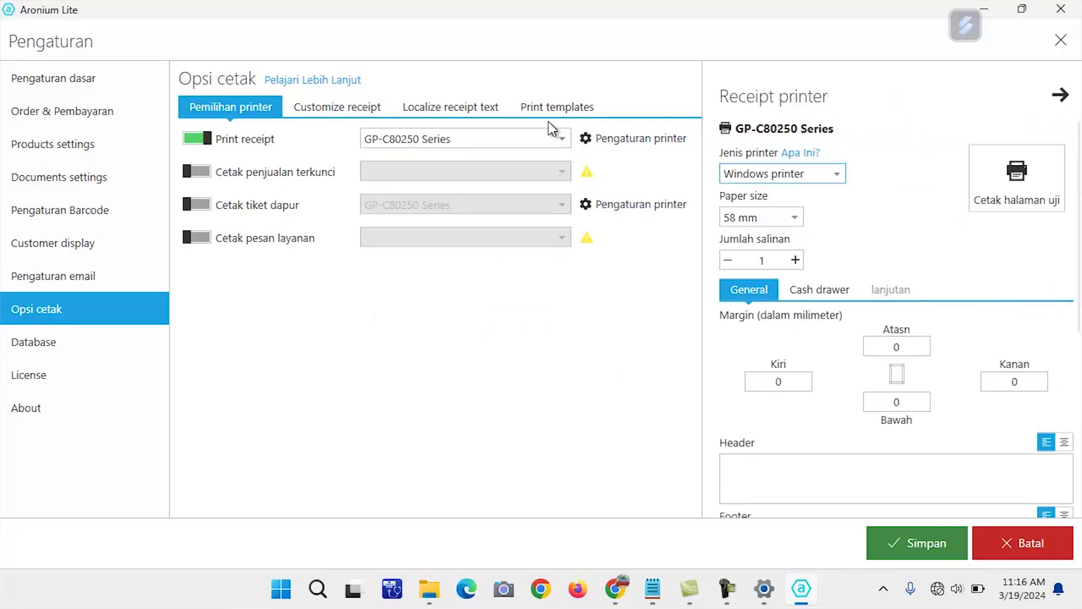
left_click(563, 142)
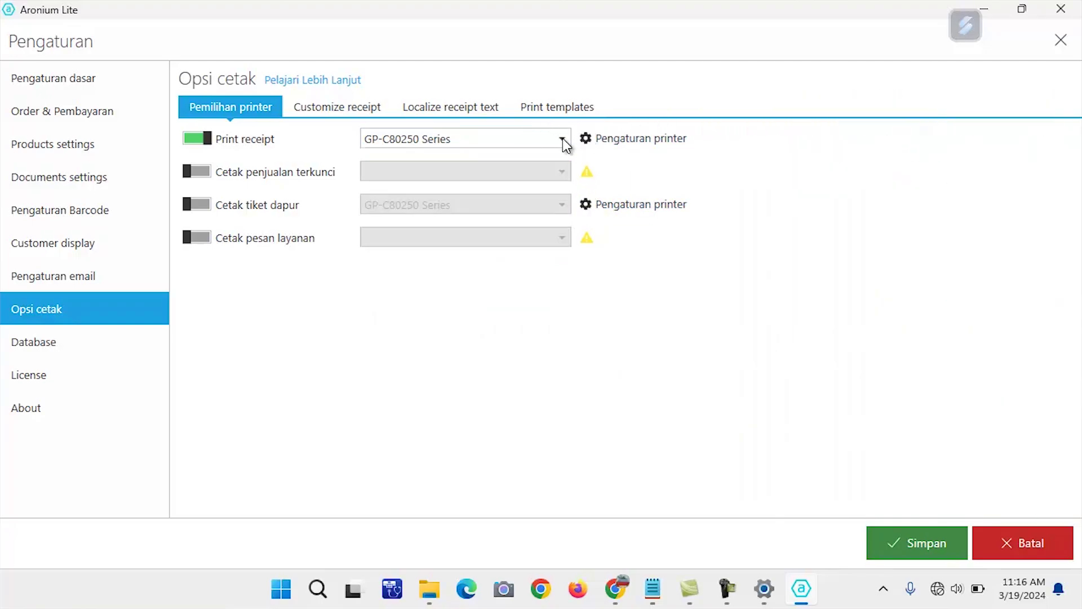
left_click(564, 142)
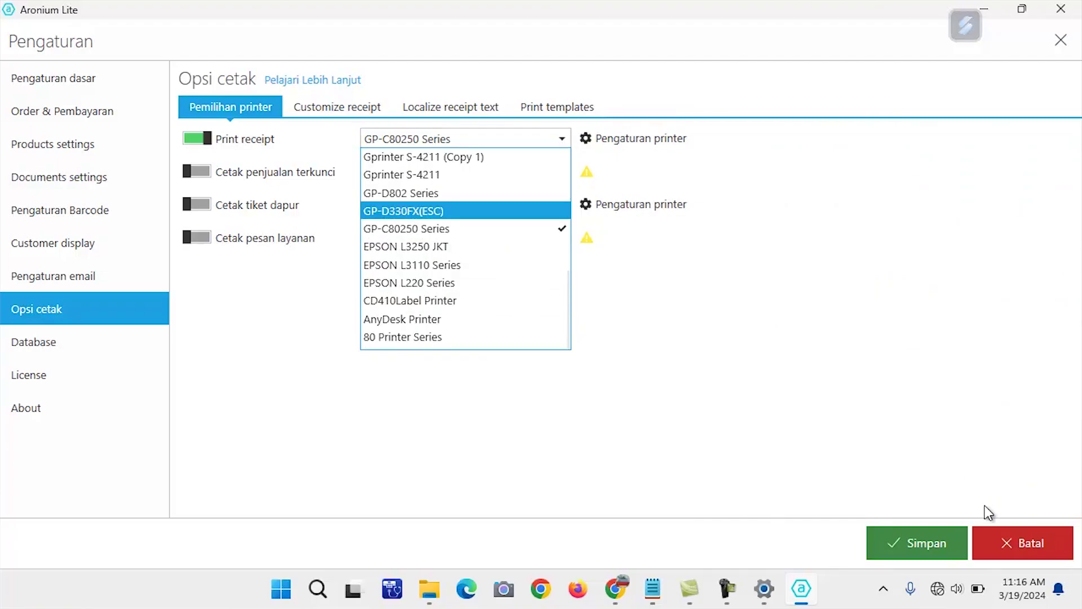
left_click(1003, 535)
left_click(1002, 535)
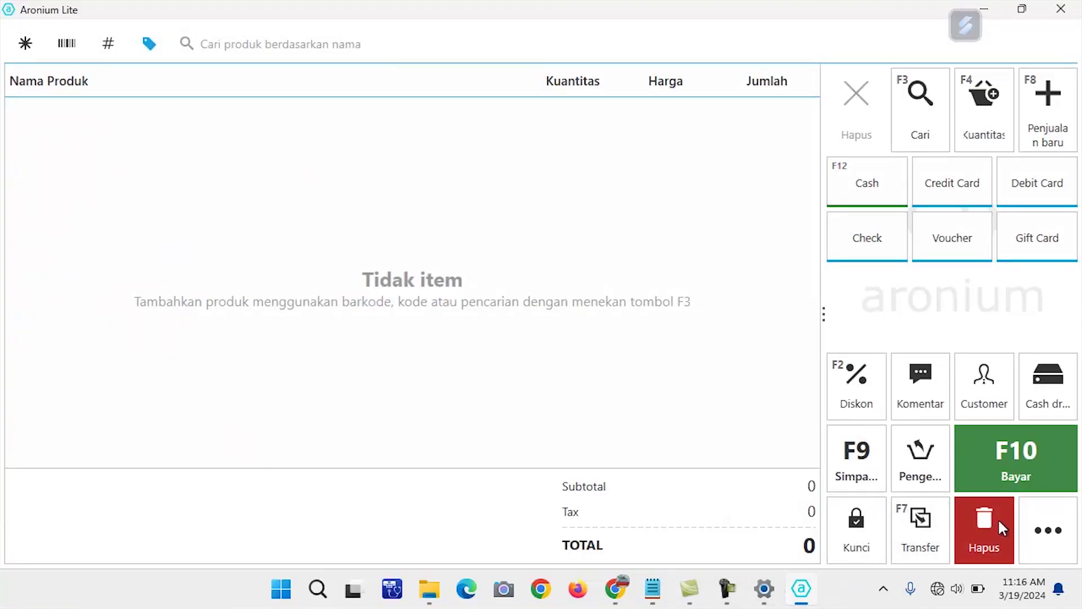
Restart Aronium Lite, sign back in with the password, and open Pengaturan
left_click(1061, 9)
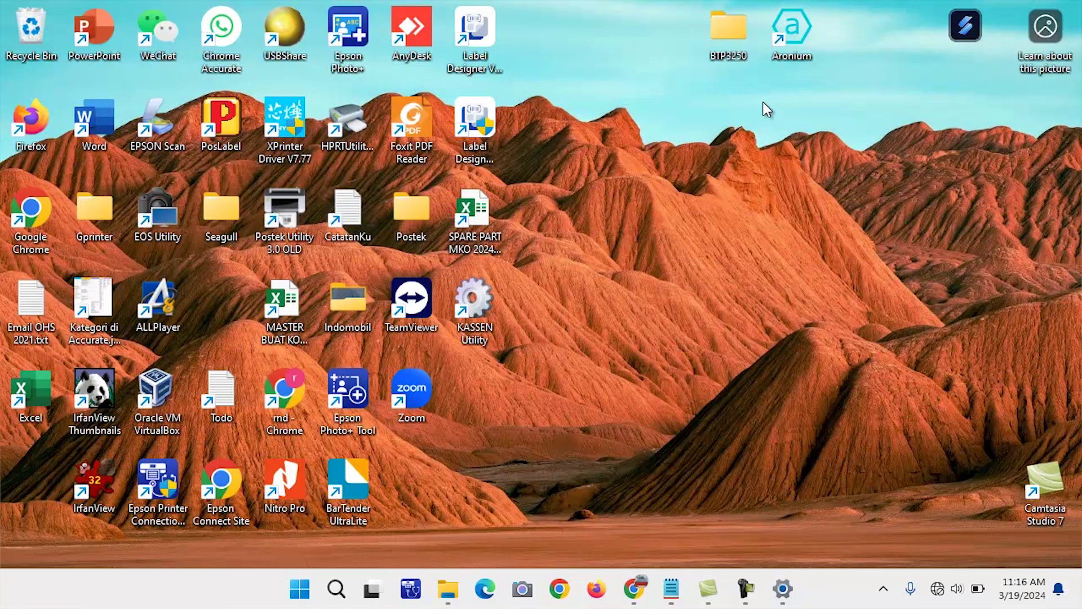
double_click(777, 37)
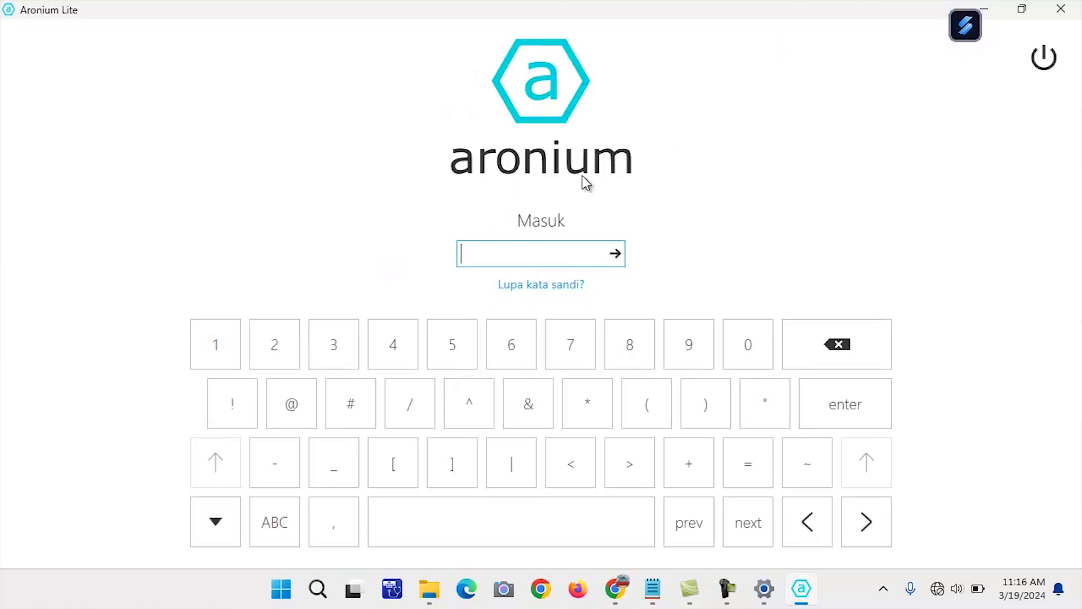
type("12345")
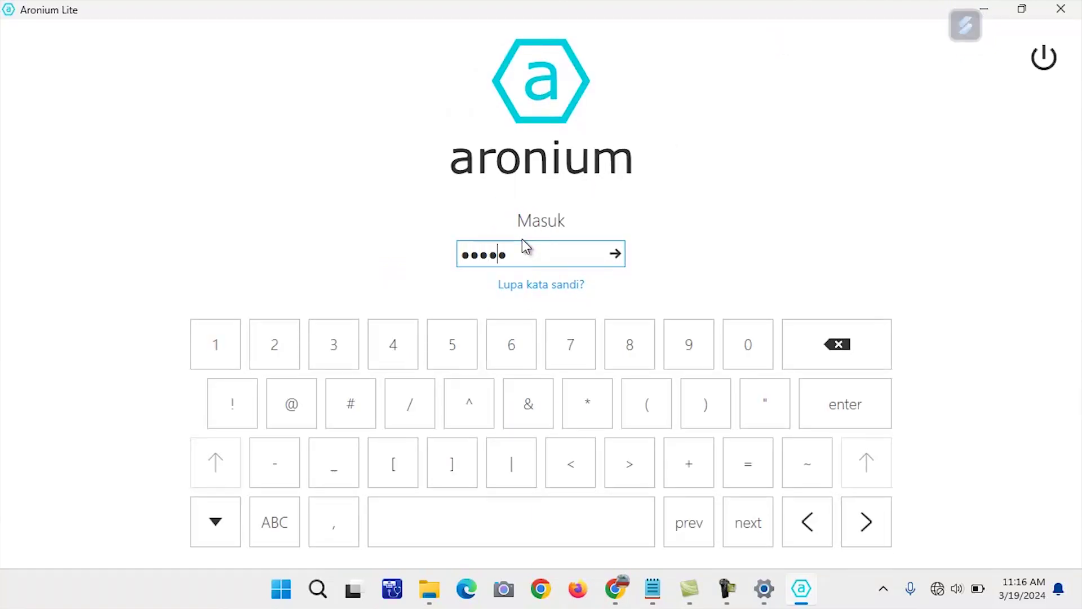
type("678901")
key("Return")
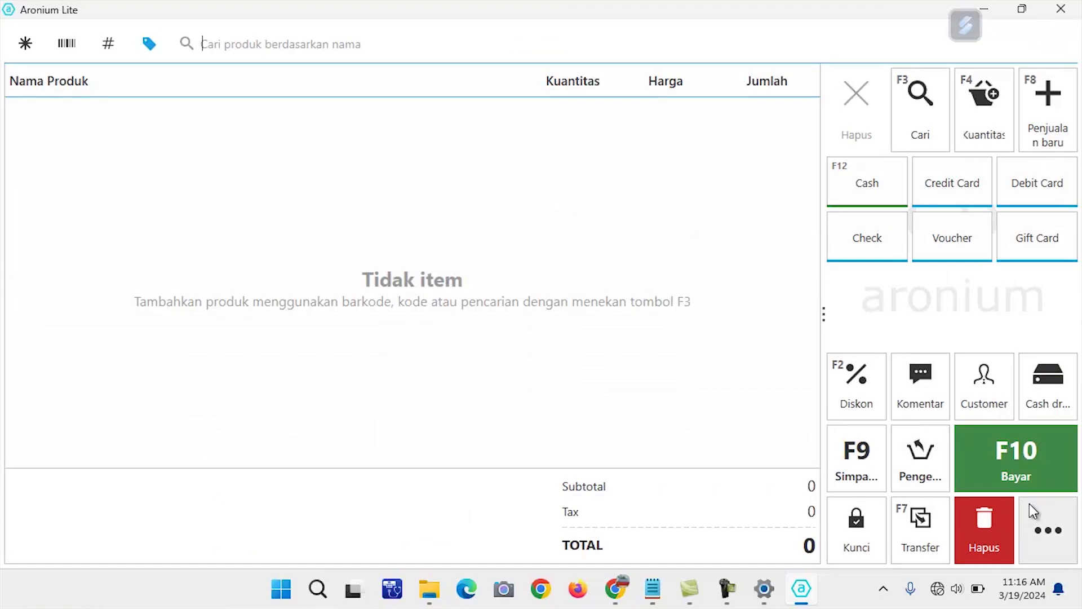
left_click(1047, 524)
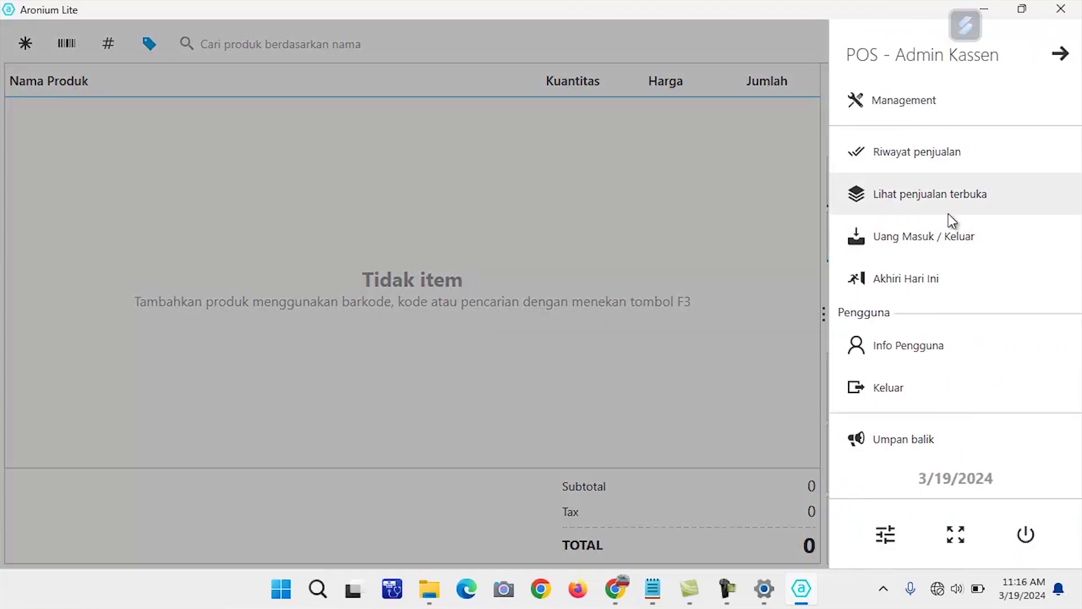
left_click(885, 534)
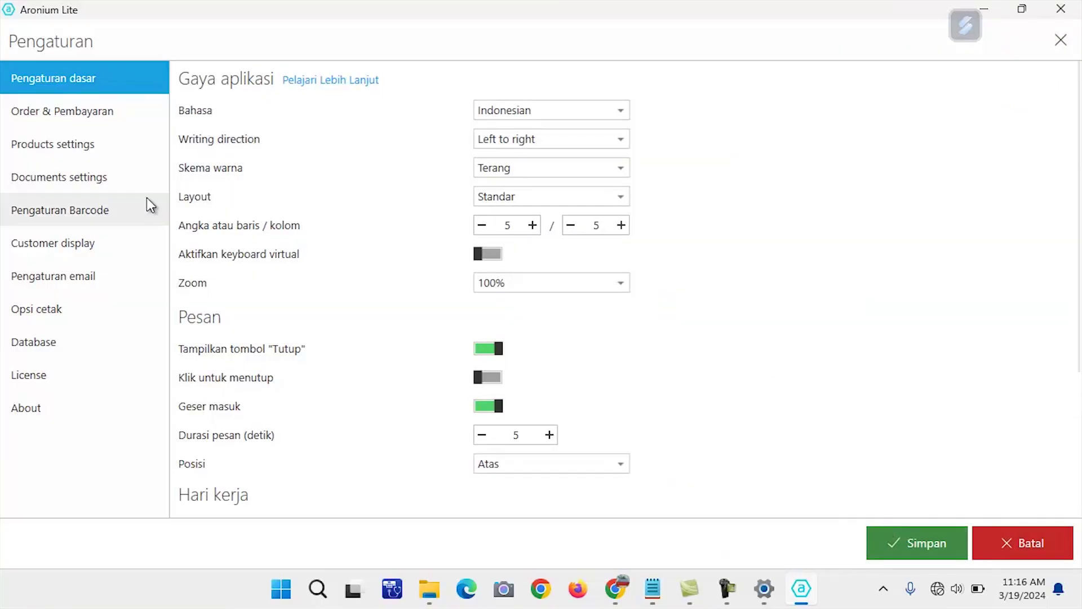
Under Opsi cetak, keep Print receipt on and choose BTP3250 Series as the receipt printer
left_click(52, 309)
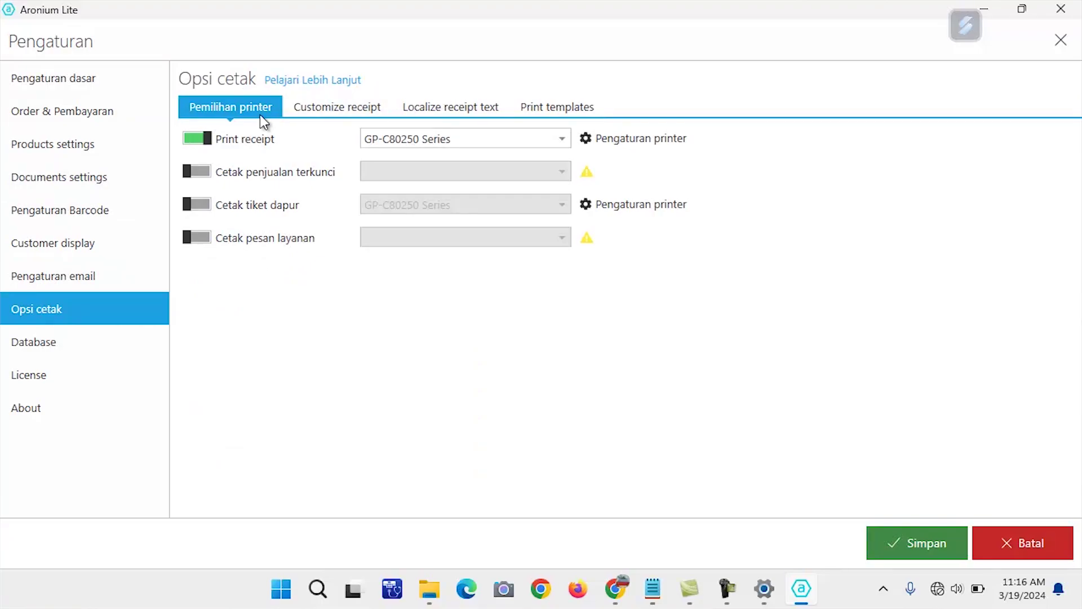
left_click(194, 141)
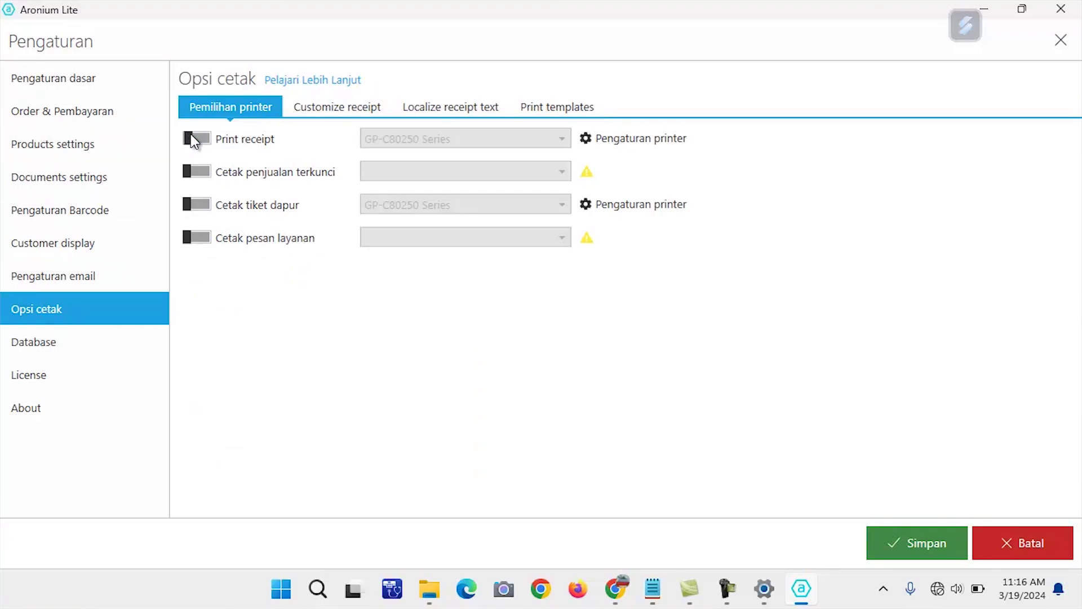
left_click(193, 140)
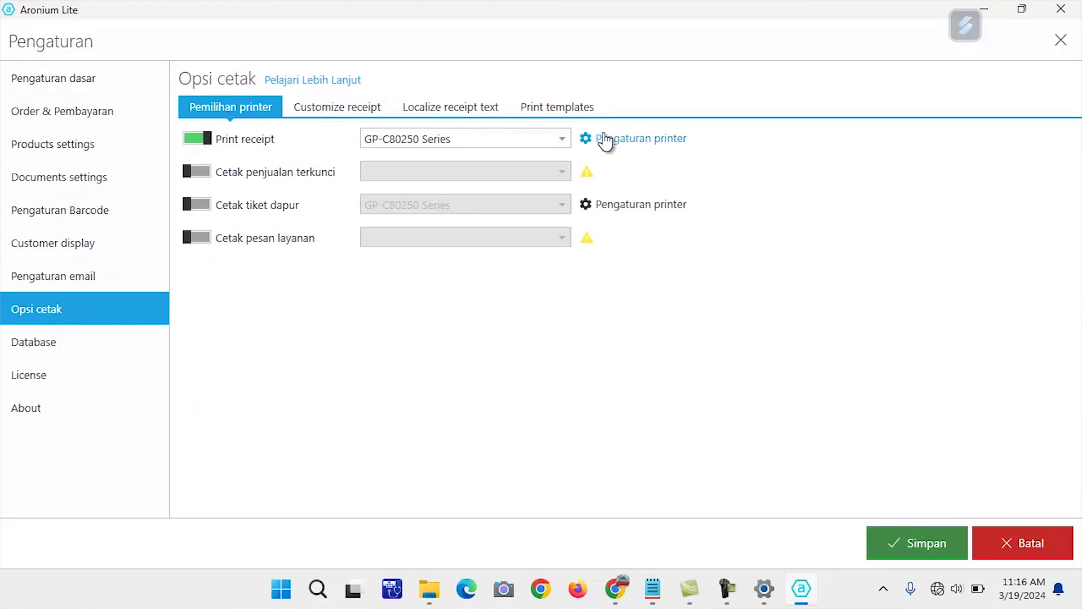
left_click(561, 142)
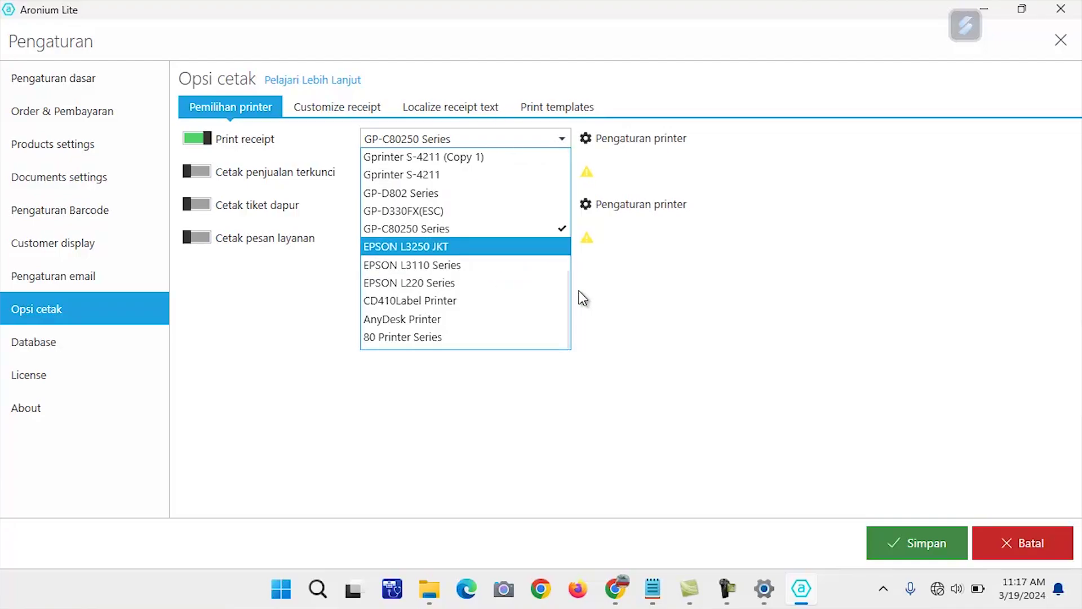
left_click_drag(568, 299, 570, 169)
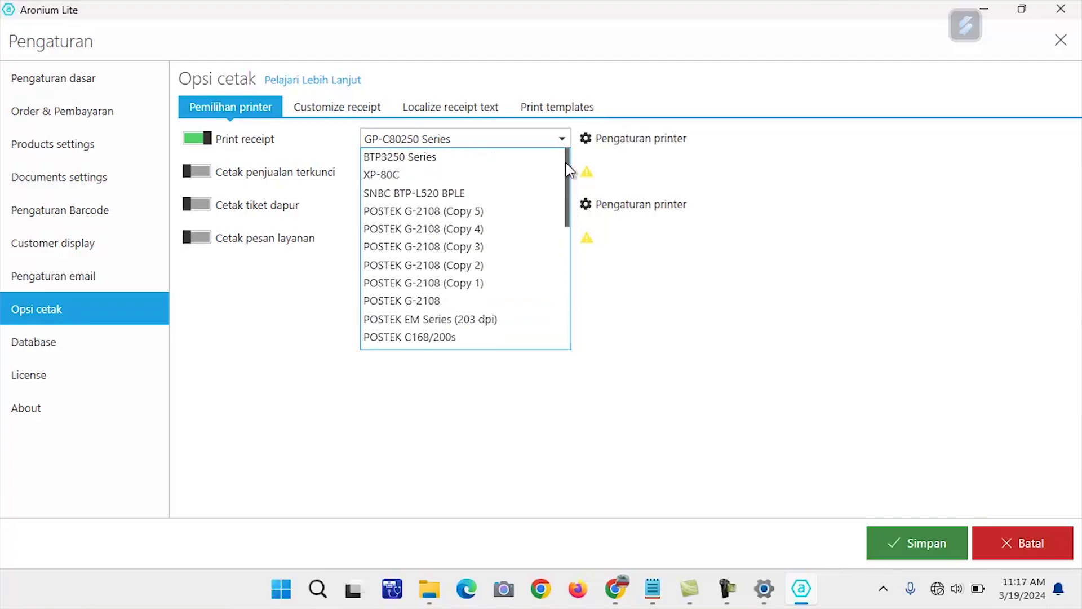
left_click(494, 156)
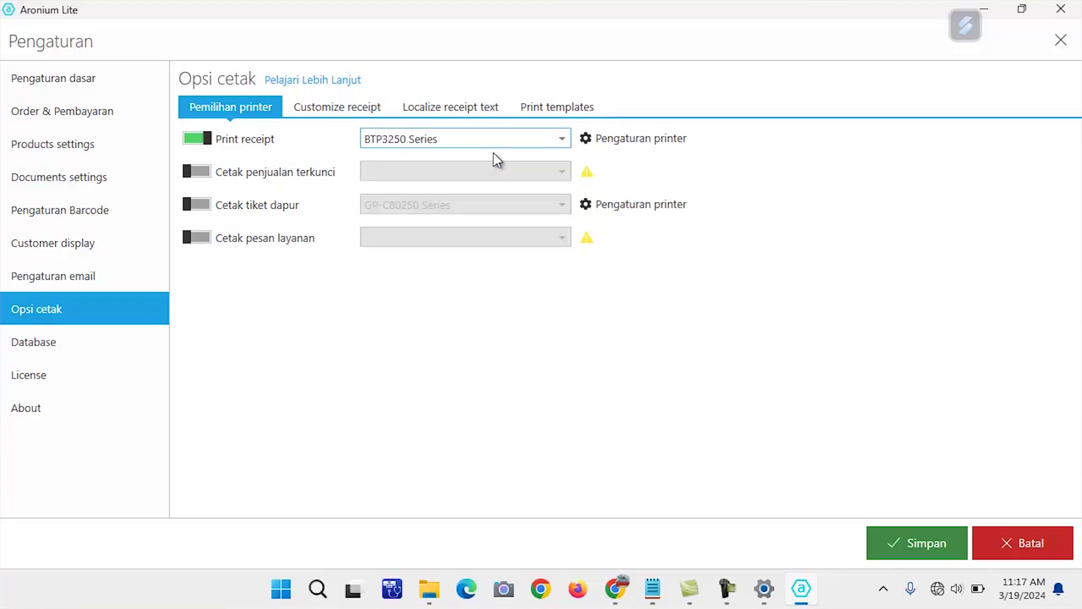
Keep printer type Windows printer, print a BTP3250 Series test page, and save the settings
left_click(590, 148)
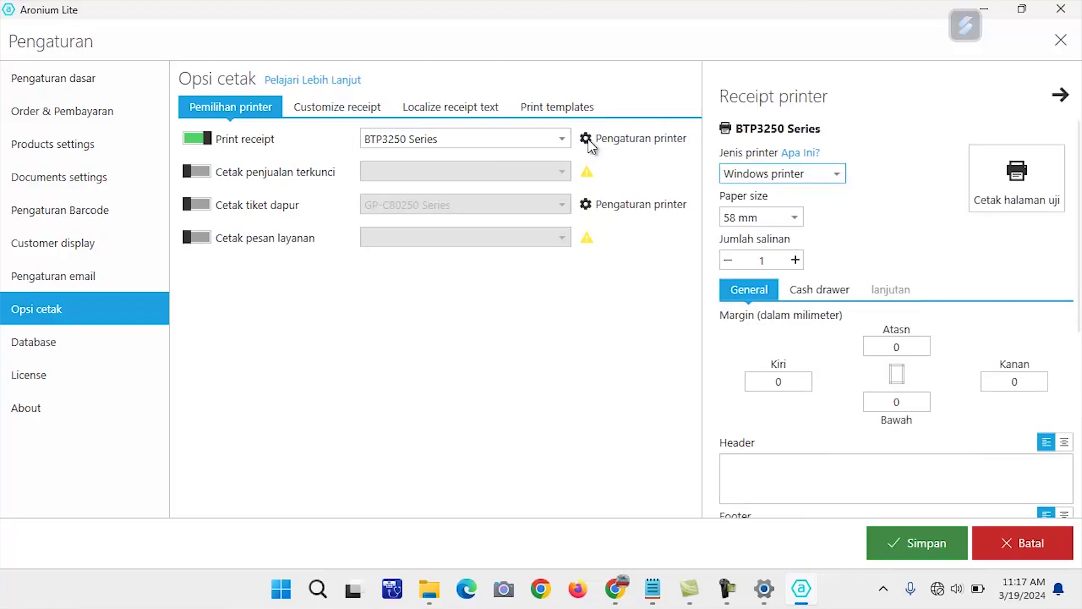
left_click(843, 175)
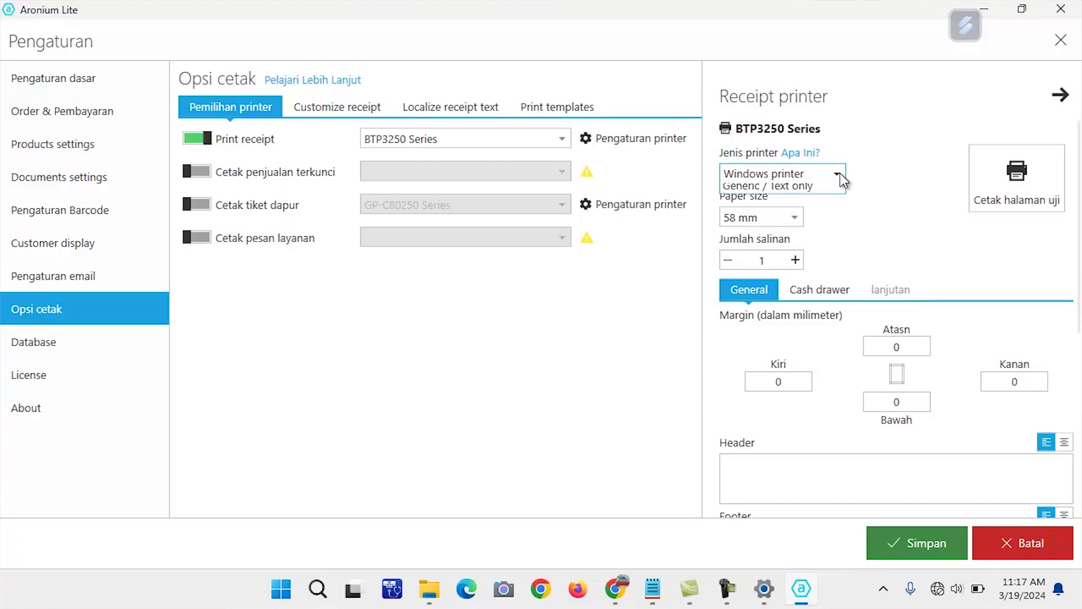
left_click(841, 175)
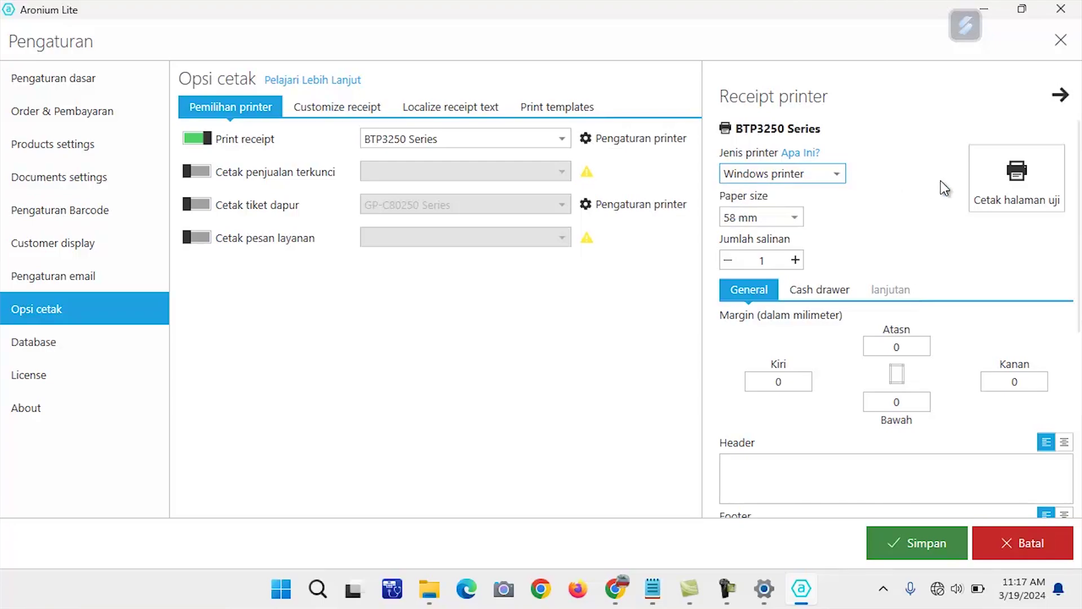
left_click(993, 190)
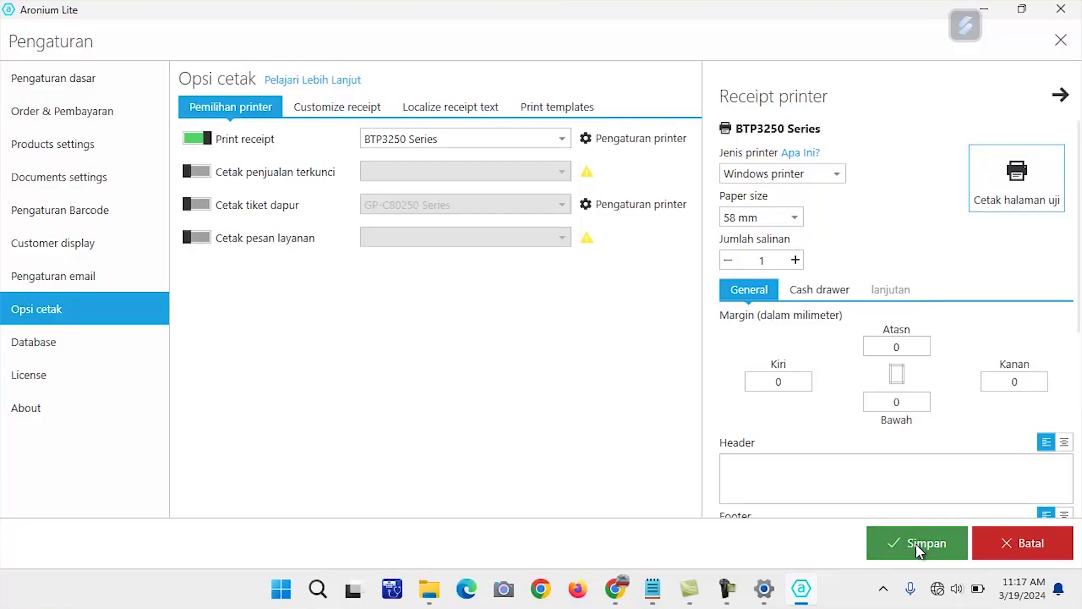
left_click(917, 547)
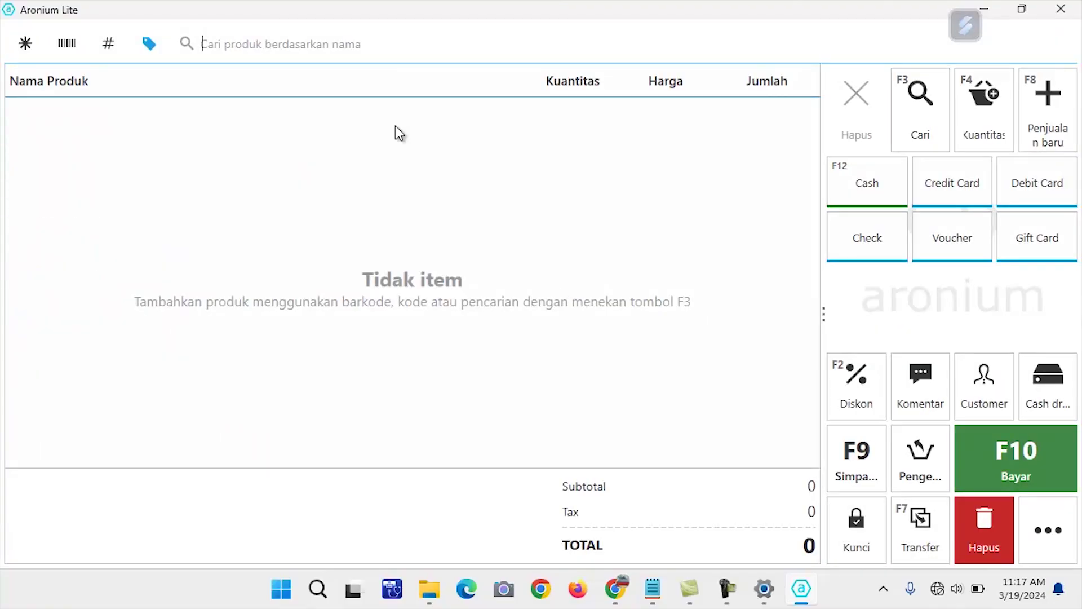
Add PERMEN (500) via search 'p', enter 10000 as paid amount, and pay Cash
type("p")
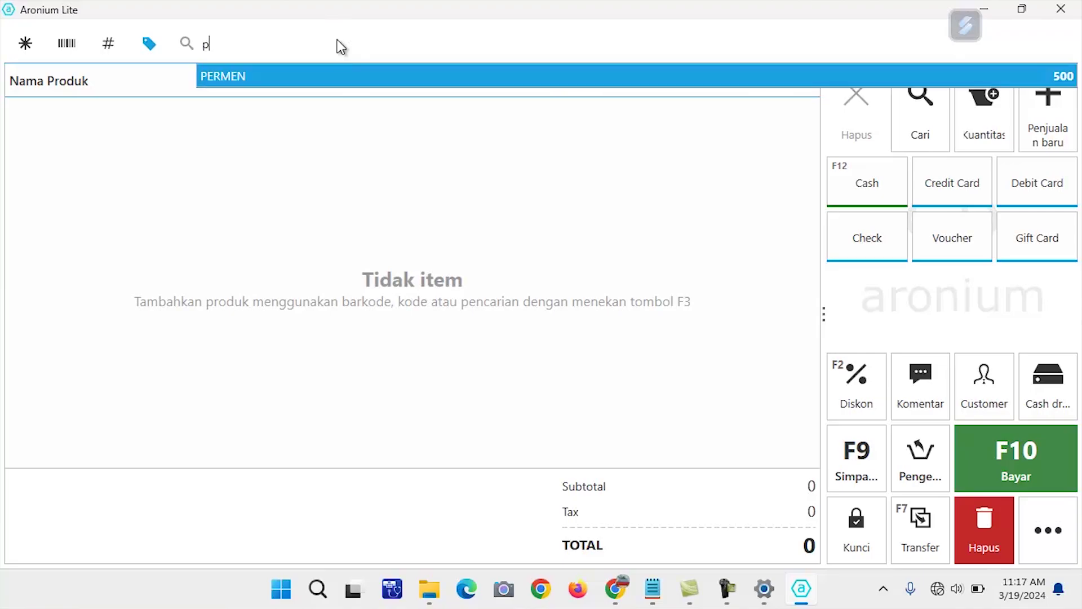
left_click(220, 68)
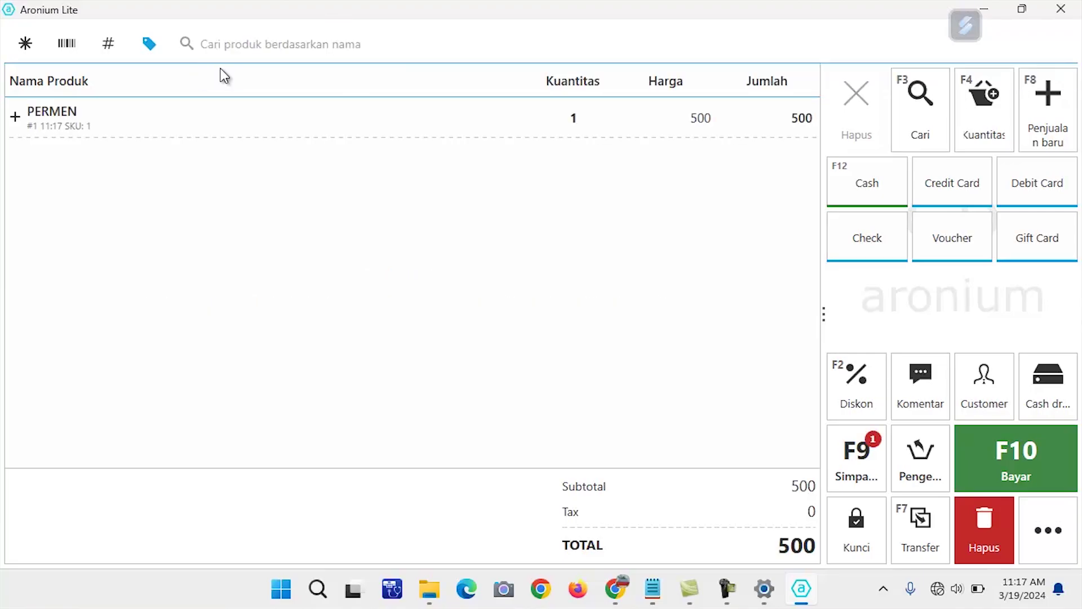
left_click(1045, 462)
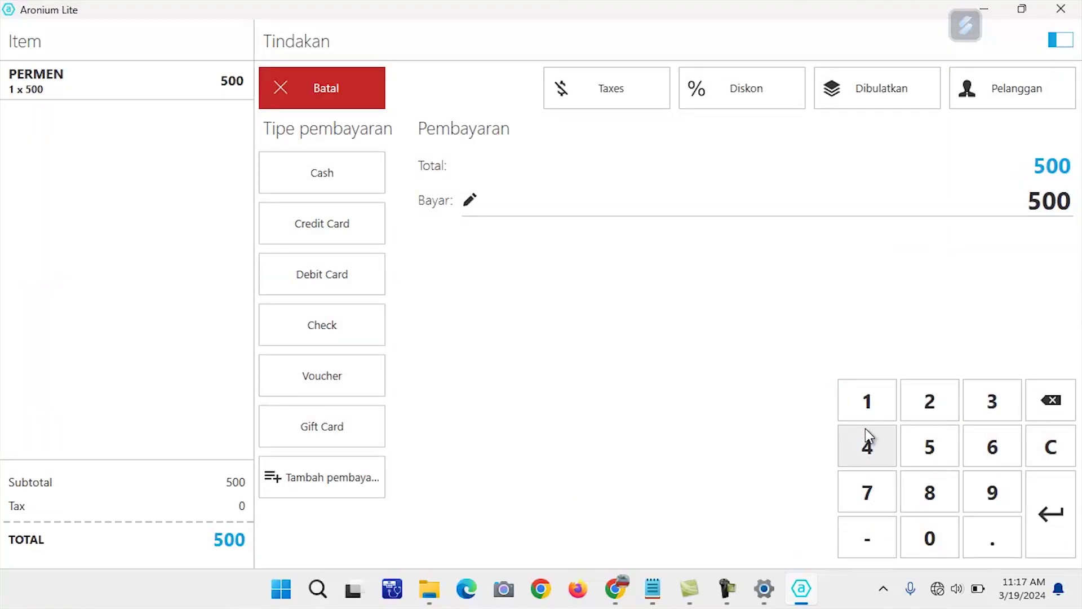
left_click(866, 409)
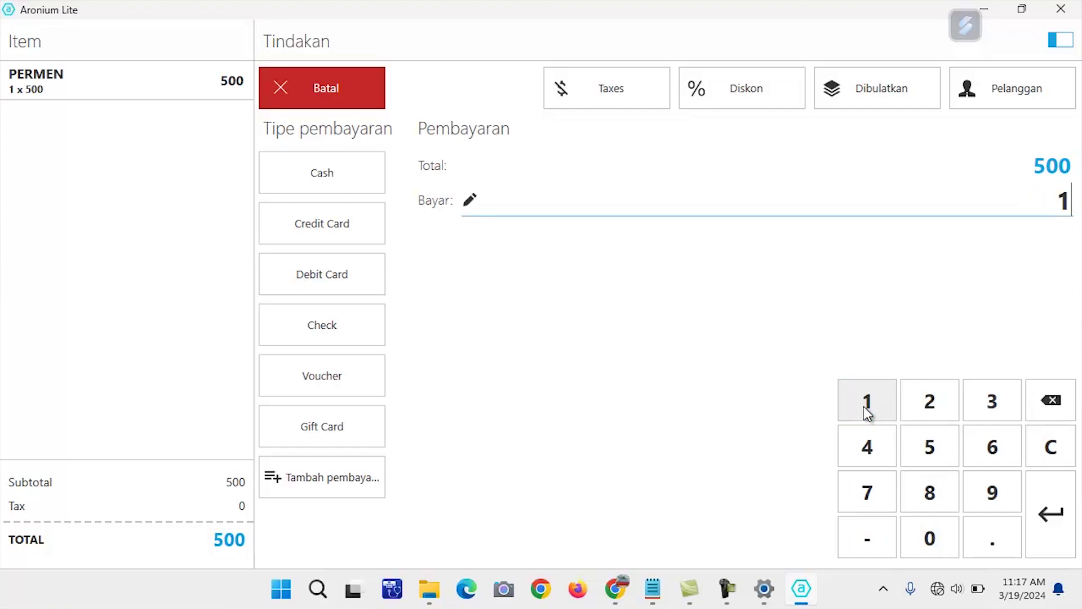
left_click(923, 530)
left_click(923, 529)
left_click(923, 530)
left_click(922, 529)
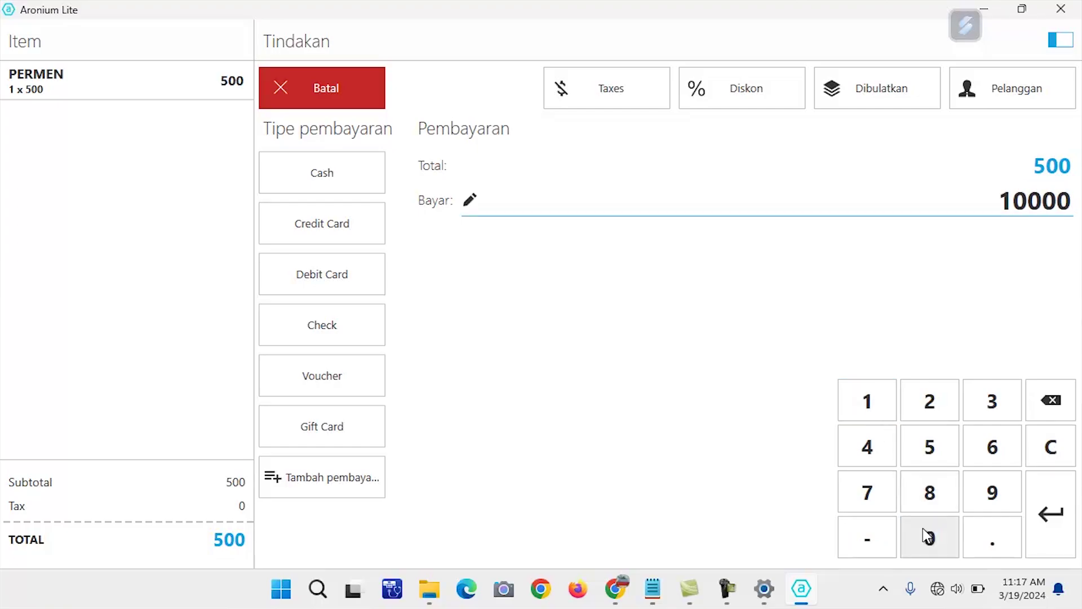
left_click(350, 184)
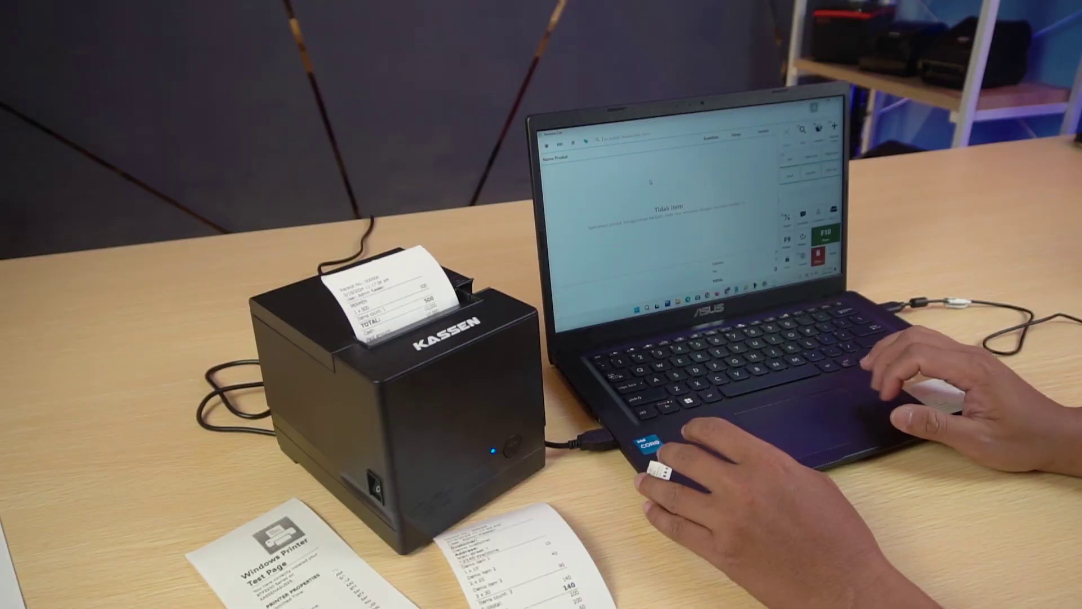